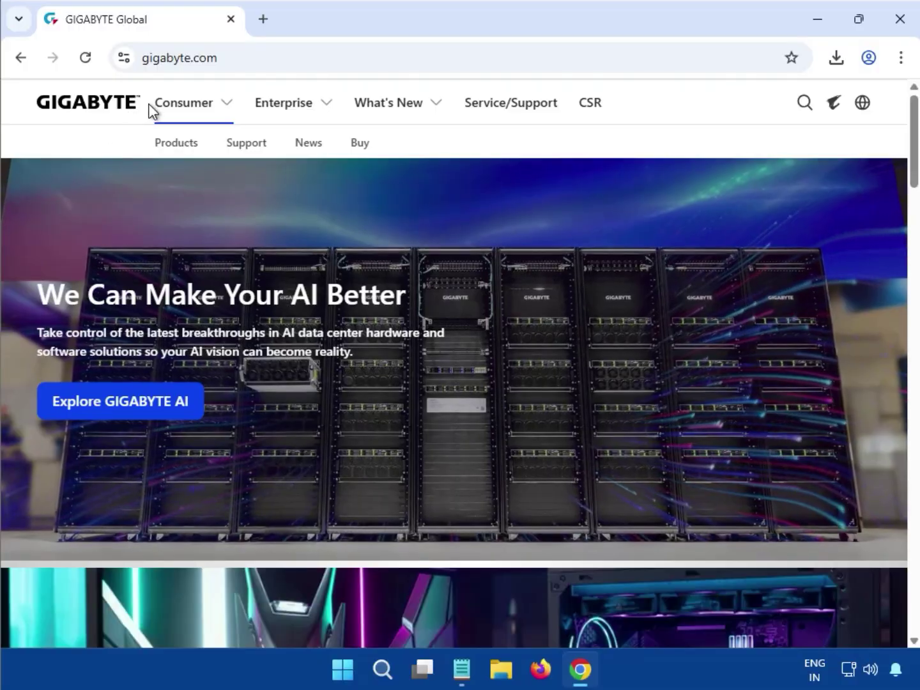
Step: Search the GIGABYTE site for Z890 EAGLE and filter the results to products
click(214, 59)
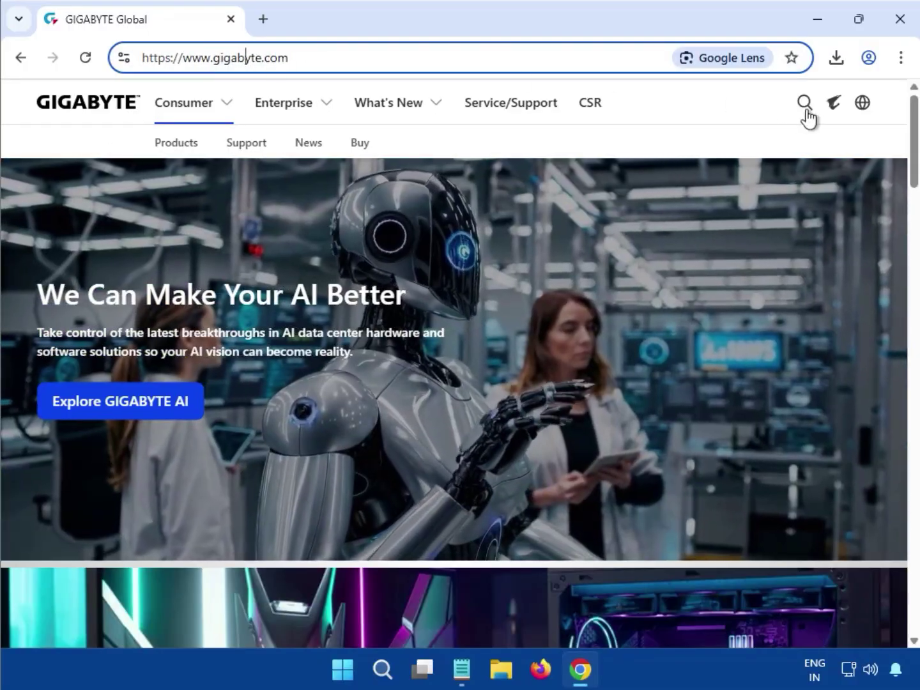
click(807, 113)
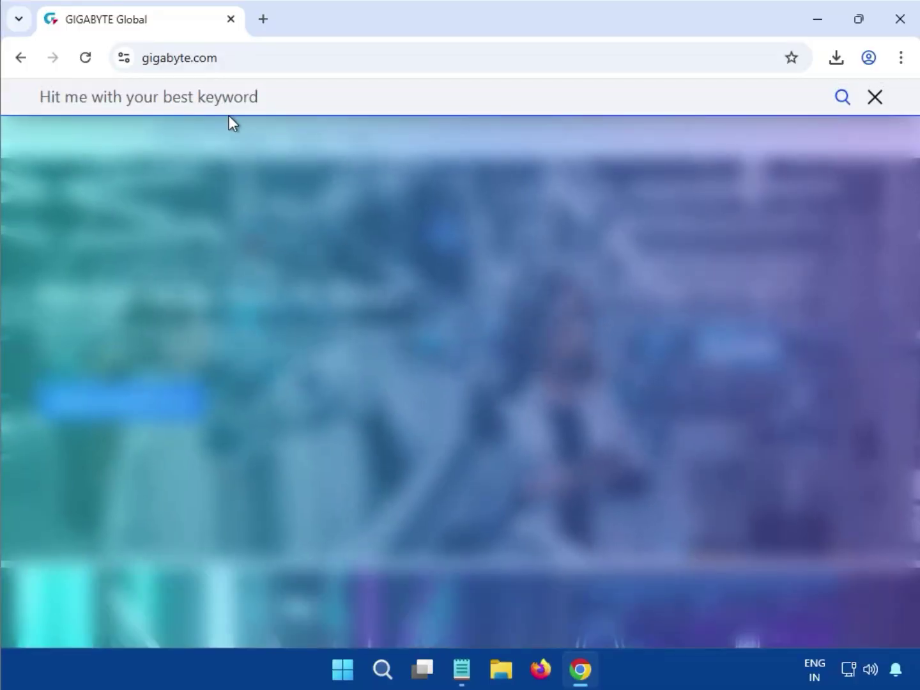
text(Z890 EAGLE)
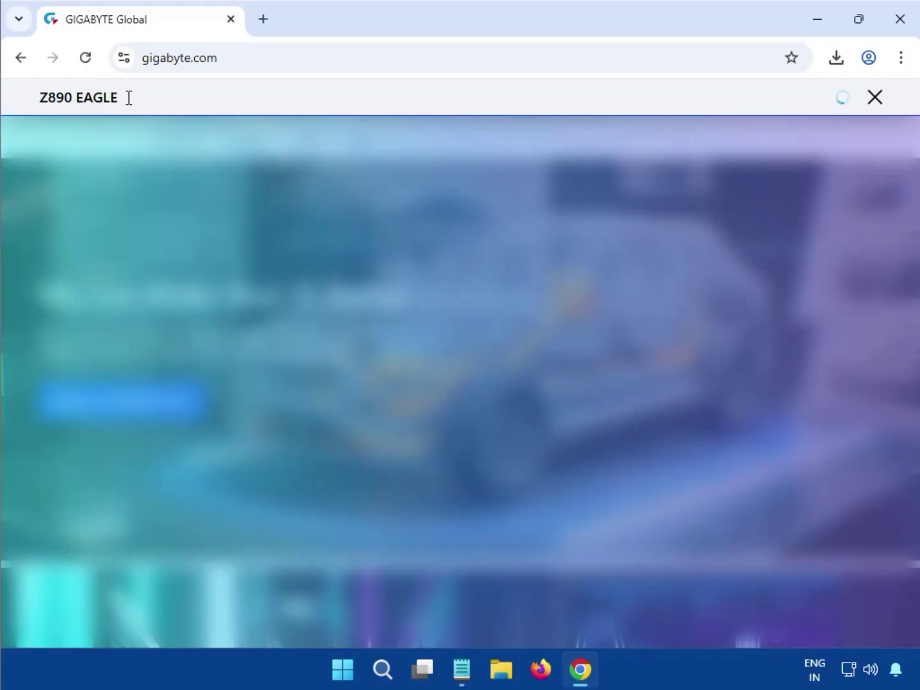
key(Return)
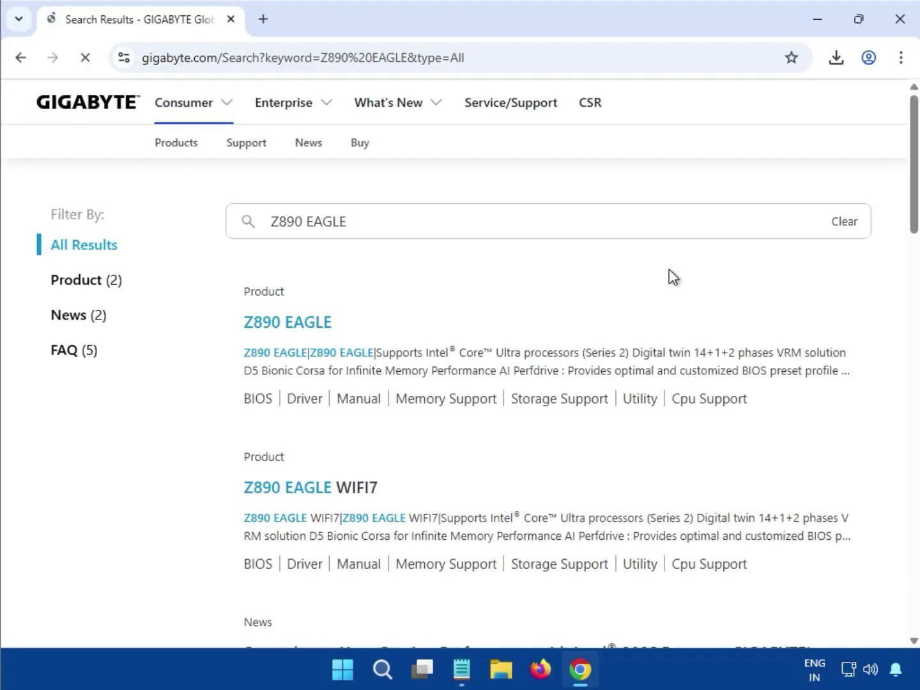
click(95, 287)
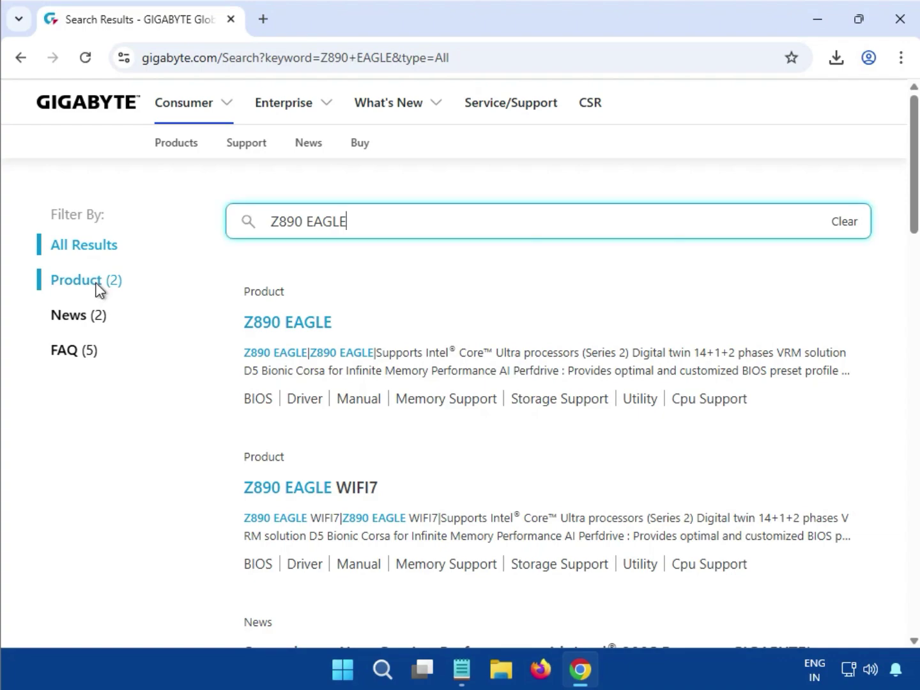
click(97, 290)
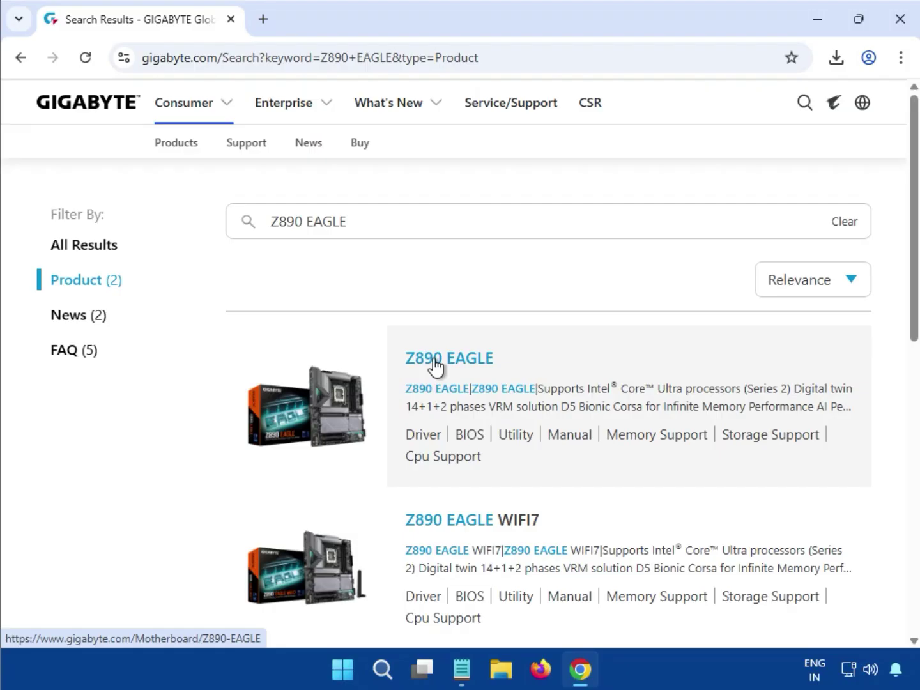
Step: Open the Z890 EAGLE product's support page and set the driver OS to Windows 11 64bit
click(434, 363)
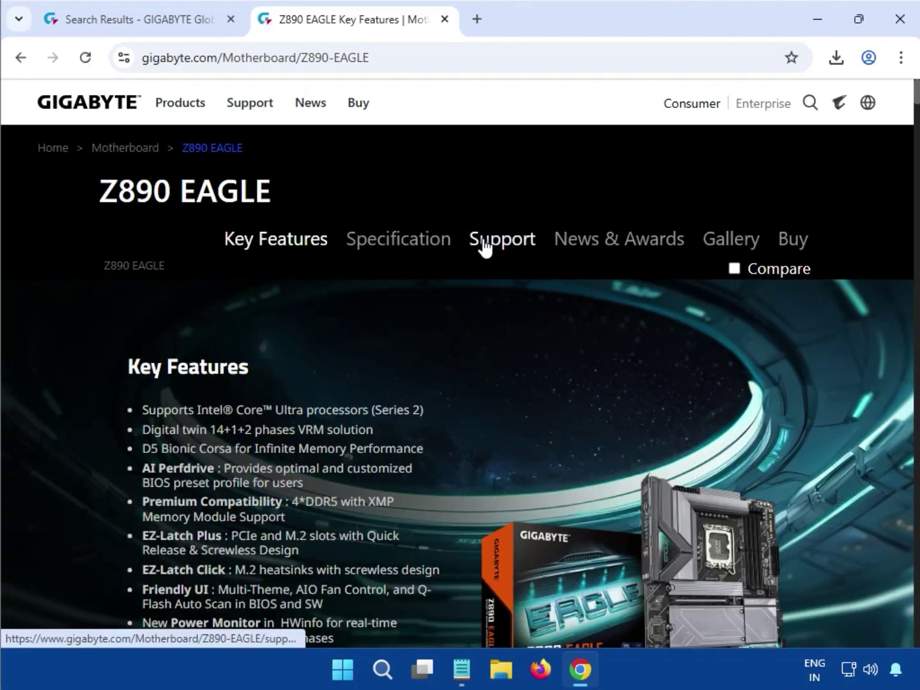
click(485, 242)
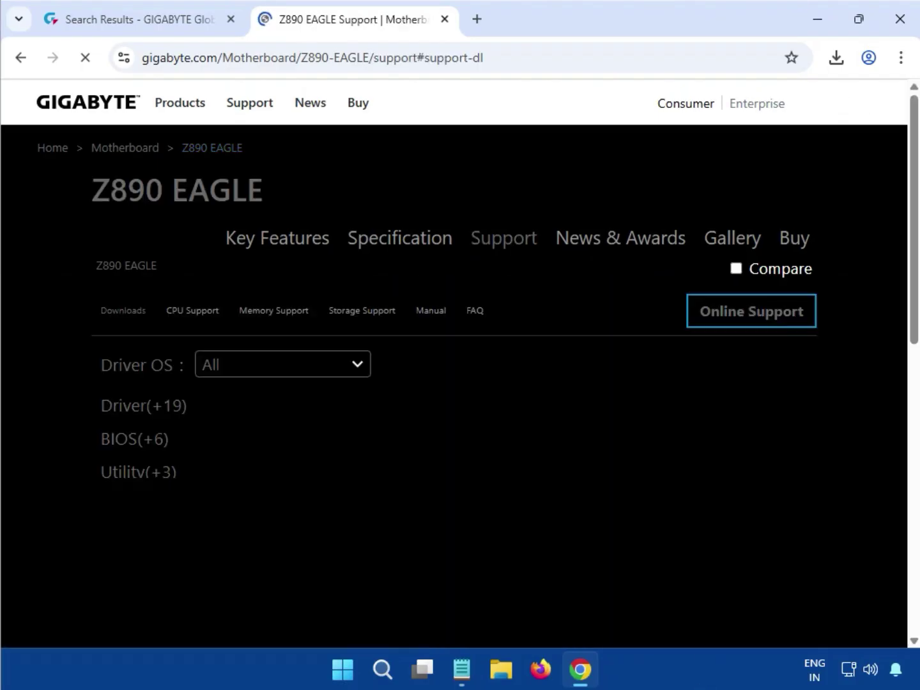
click(350, 368)
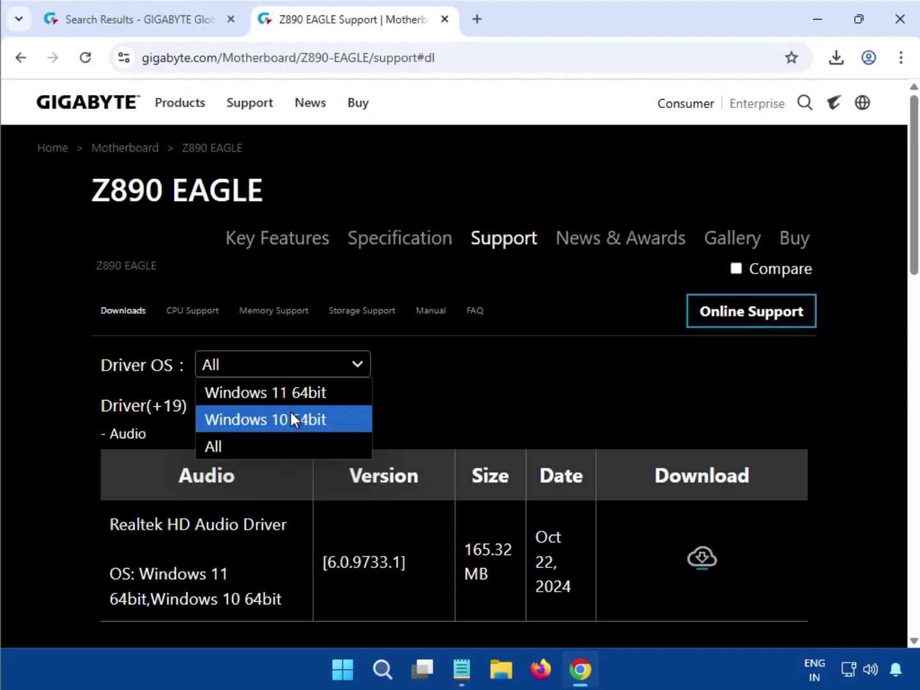
click(302, 400)
Step: Download the Realtek HD Audio Driver, version 6.0.9733.1, from the Audio section
scroll(447, 401, down, 1)
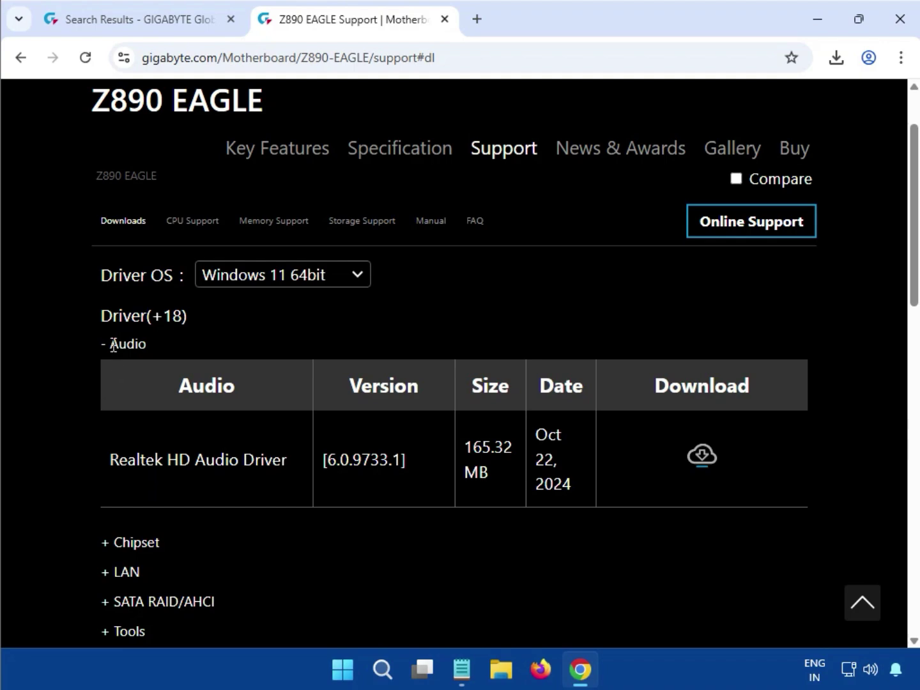
drag(113, 345, 141, 344)
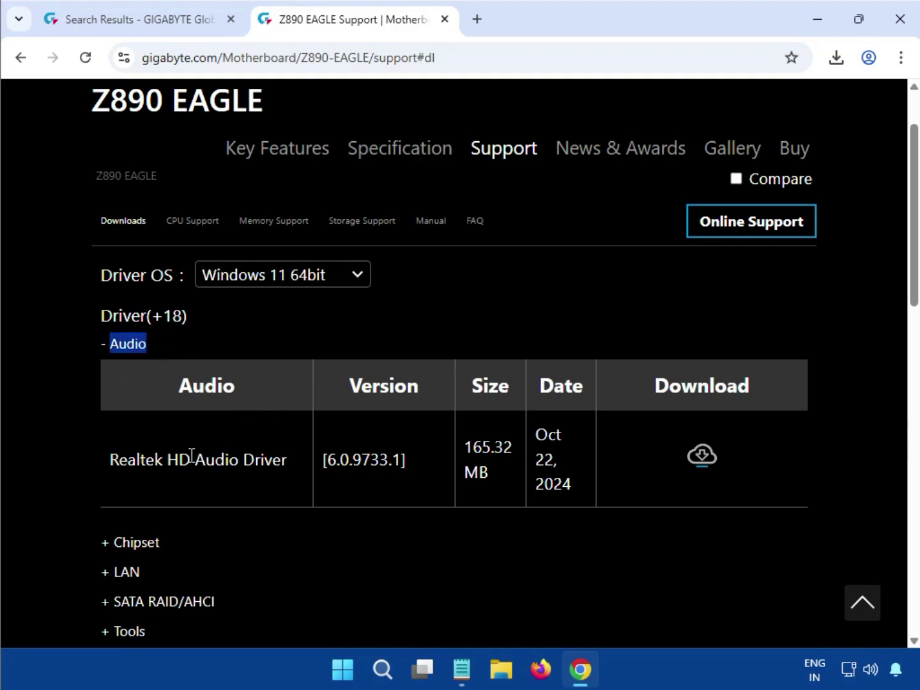
drag(141, 460, 275, 457)
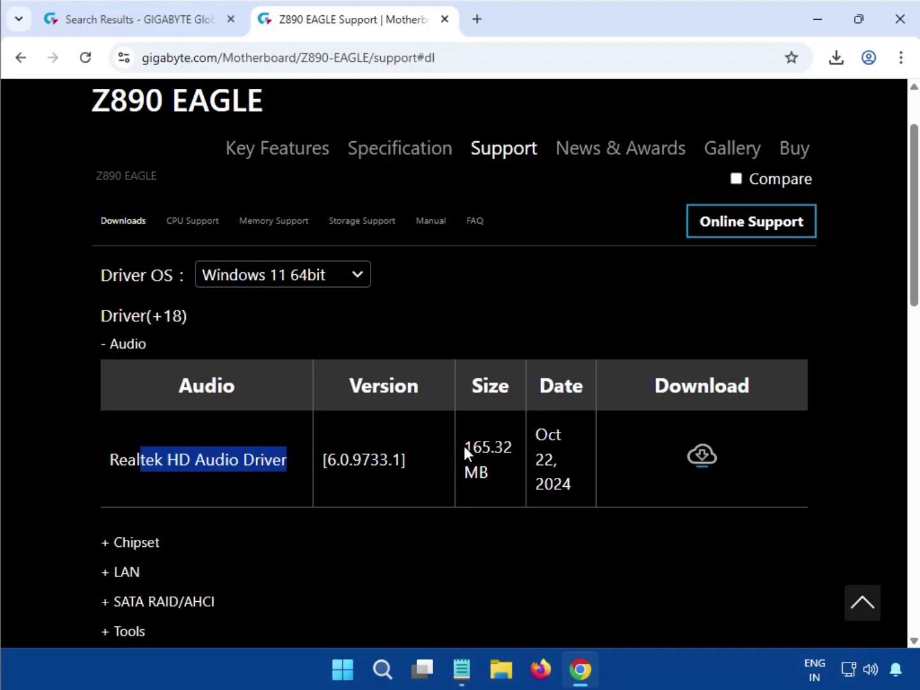
drag(464, 445, 508, 444)
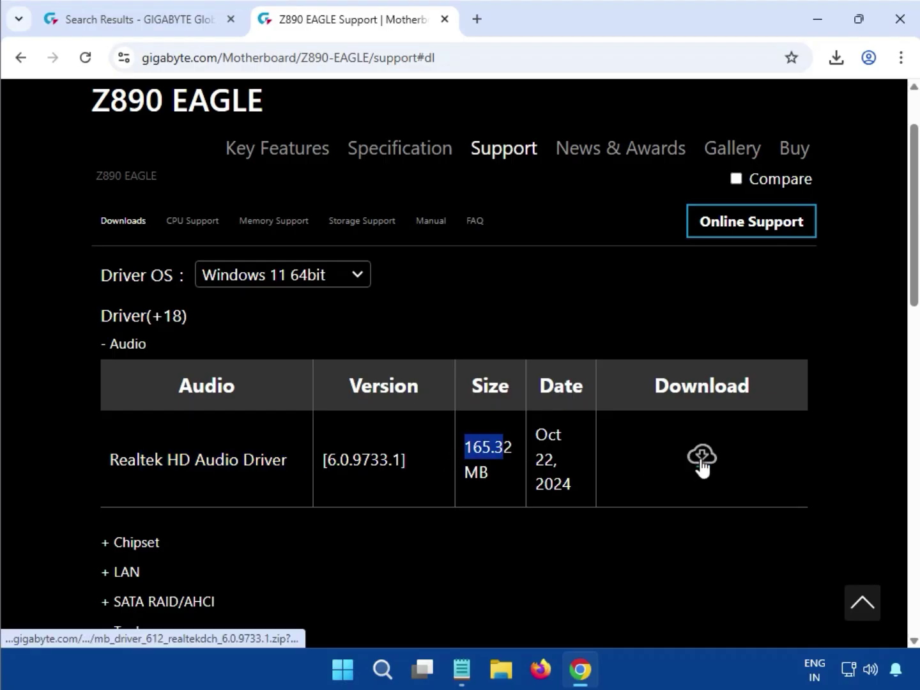
click(700, 456)
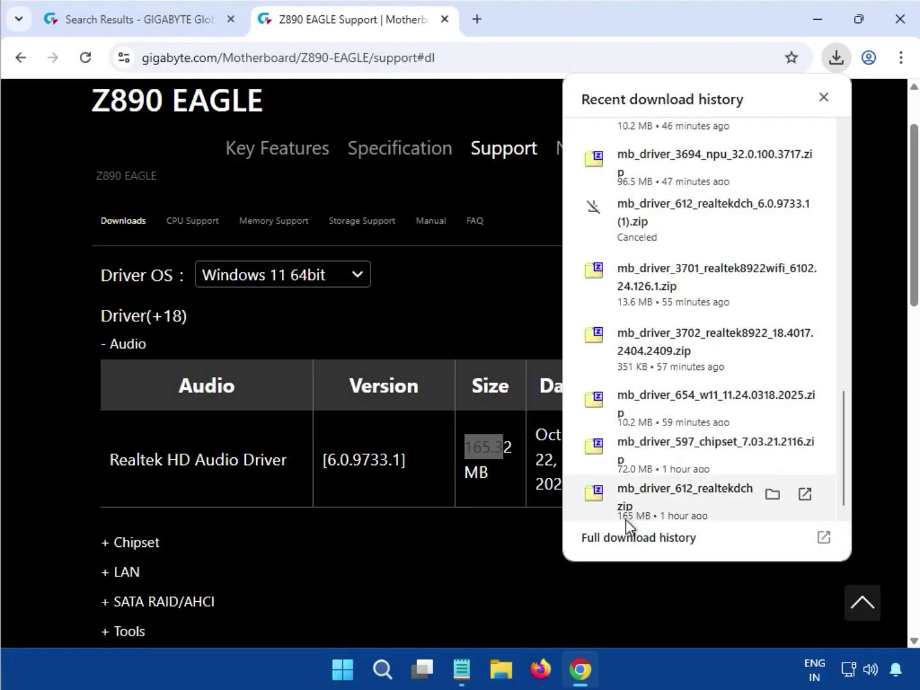
Step: Run mb_driver_612_realtekdch_6.0.9733.1.exe from the downloaded audio driver archive, allow it to make changes, and close the archive
click(657, 497)
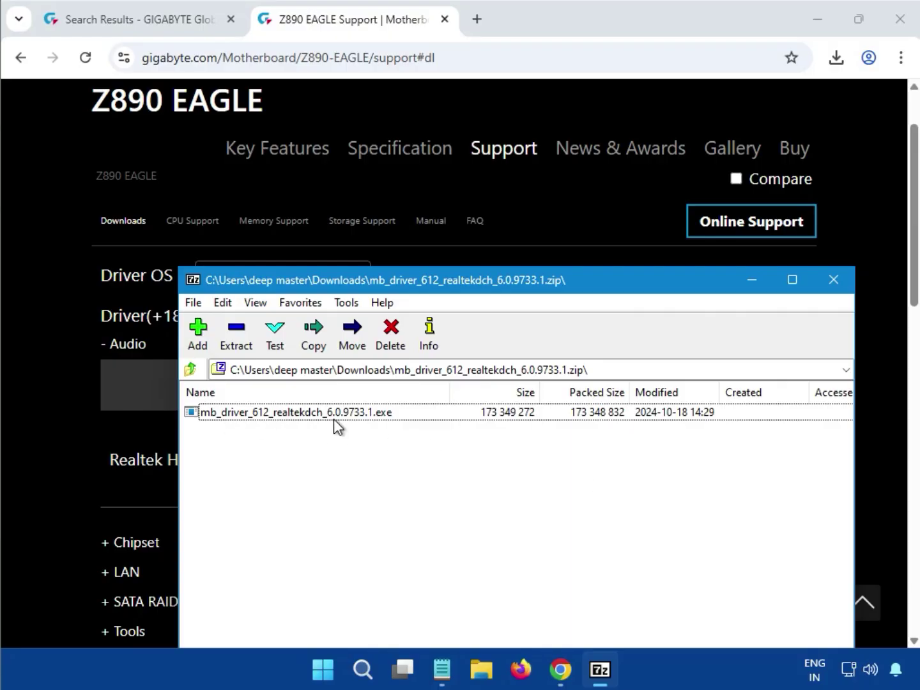
click(378, 415)
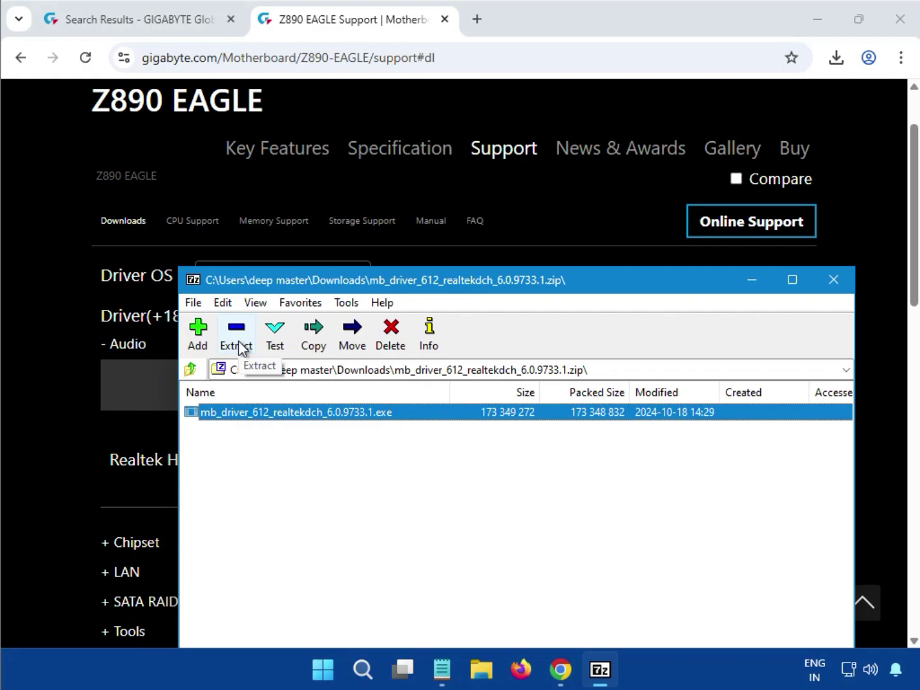
double_click(314, 414)
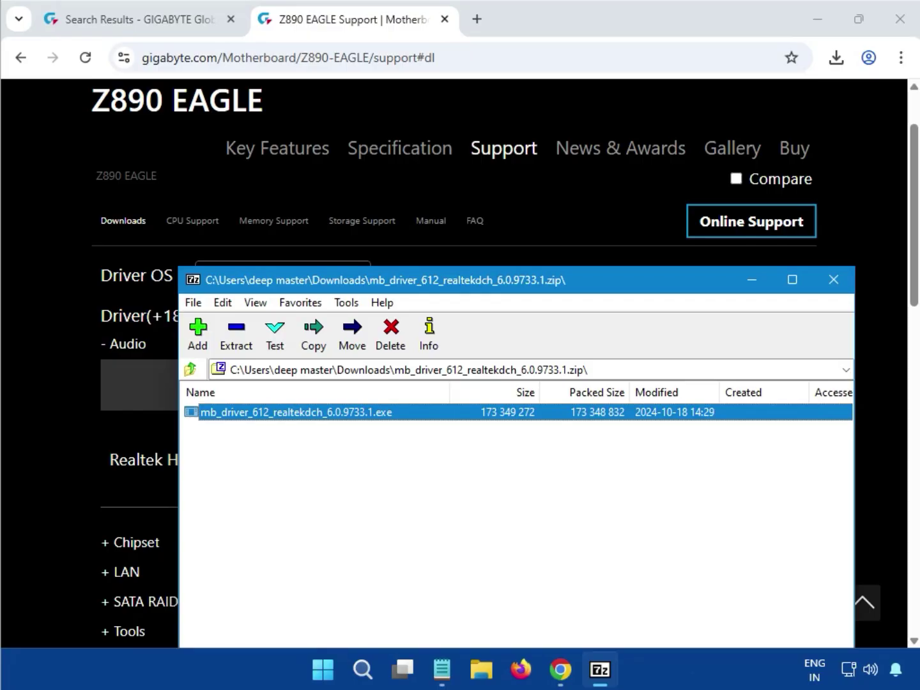
key(Return)
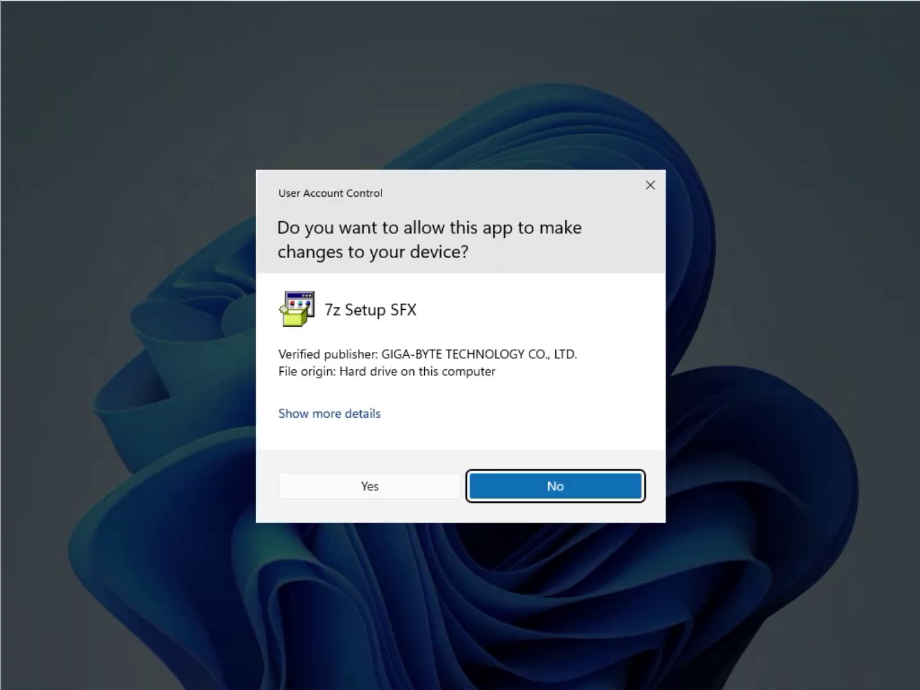
click(341, 479)
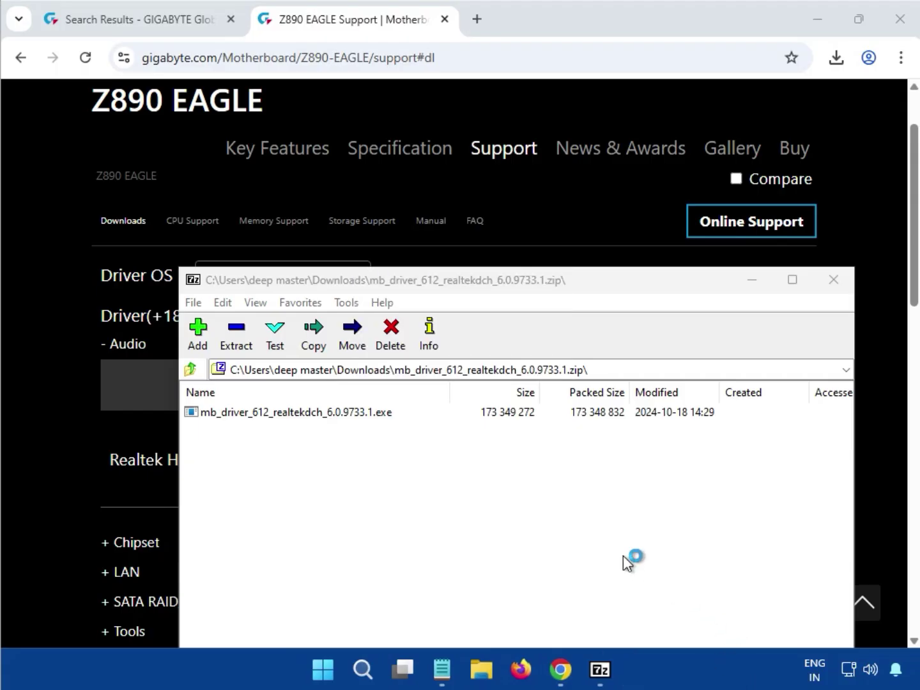
click(834, 281)
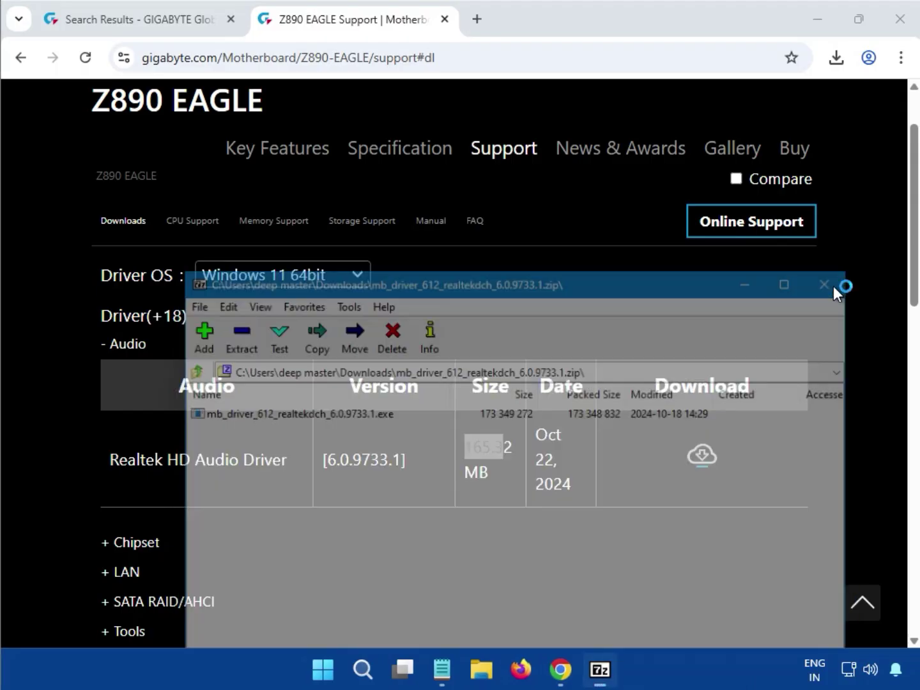
Step: Expand the Chipset driver section and download the Intel NPU (Neural Processing Unit) Driver, version 32.0.100.3717
scroll(626, 363, down, 3)
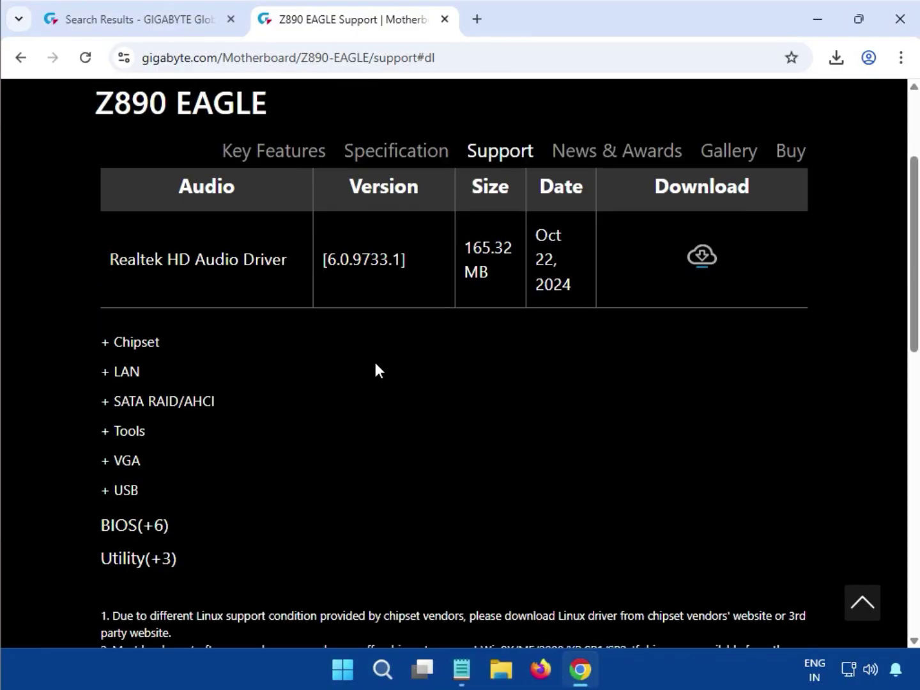
drag(158, 352, 117, 351)
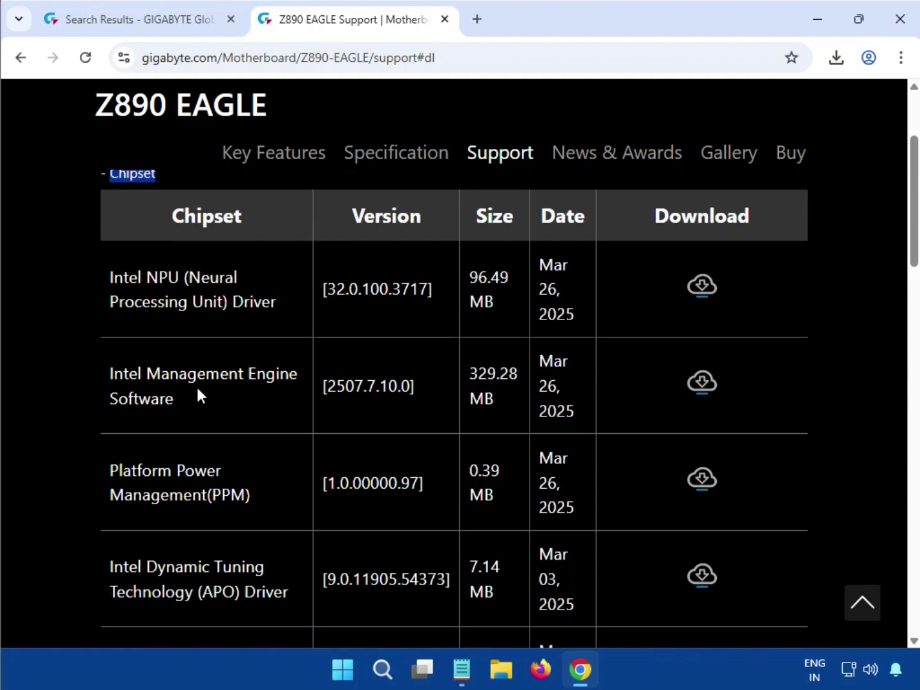
scroll(200, 389, up, 1)
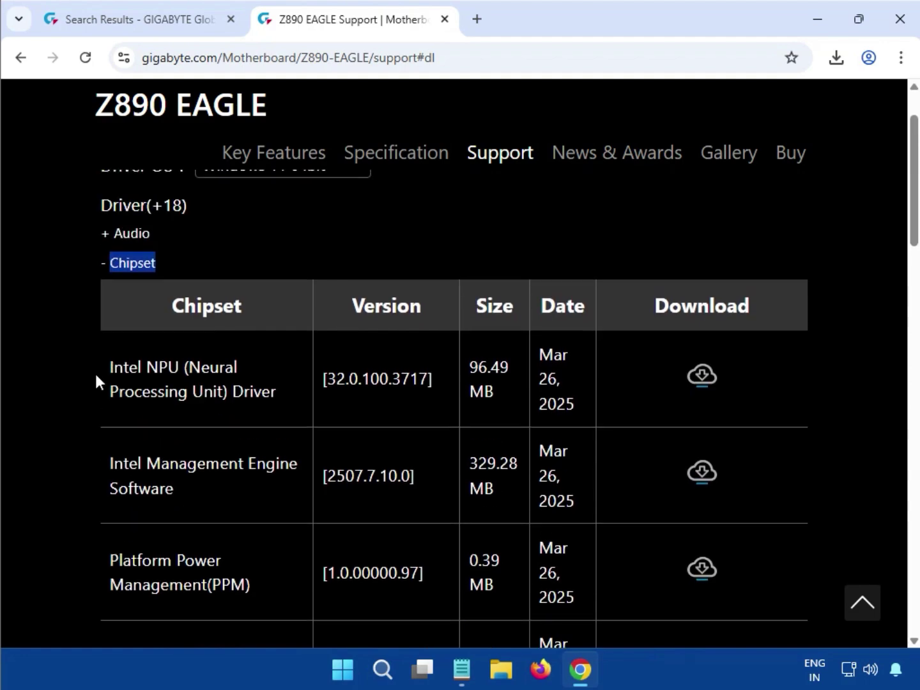
drag(109, 369, 216, 409)
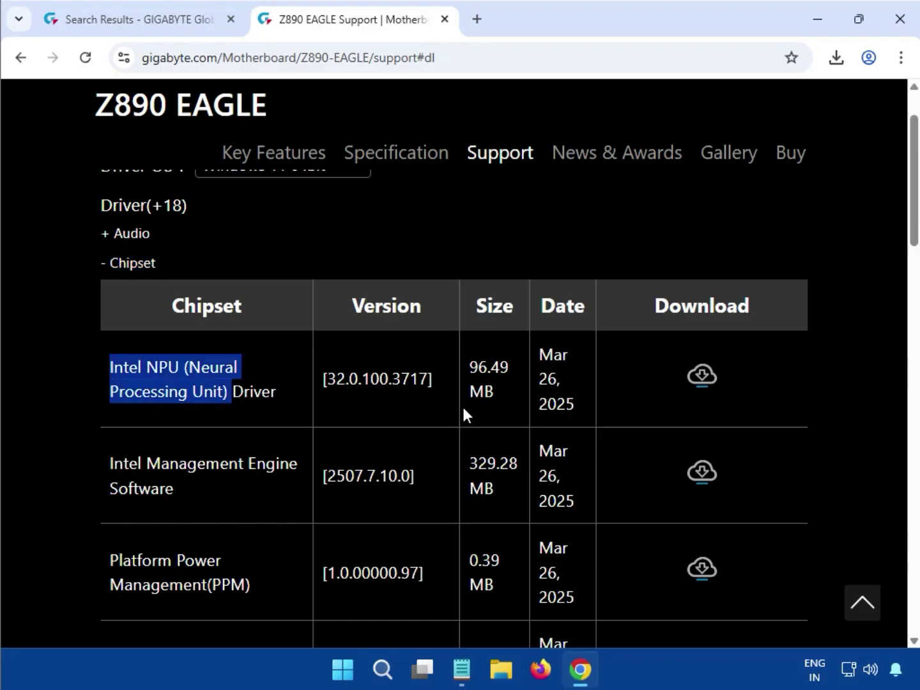
click(701, 383)
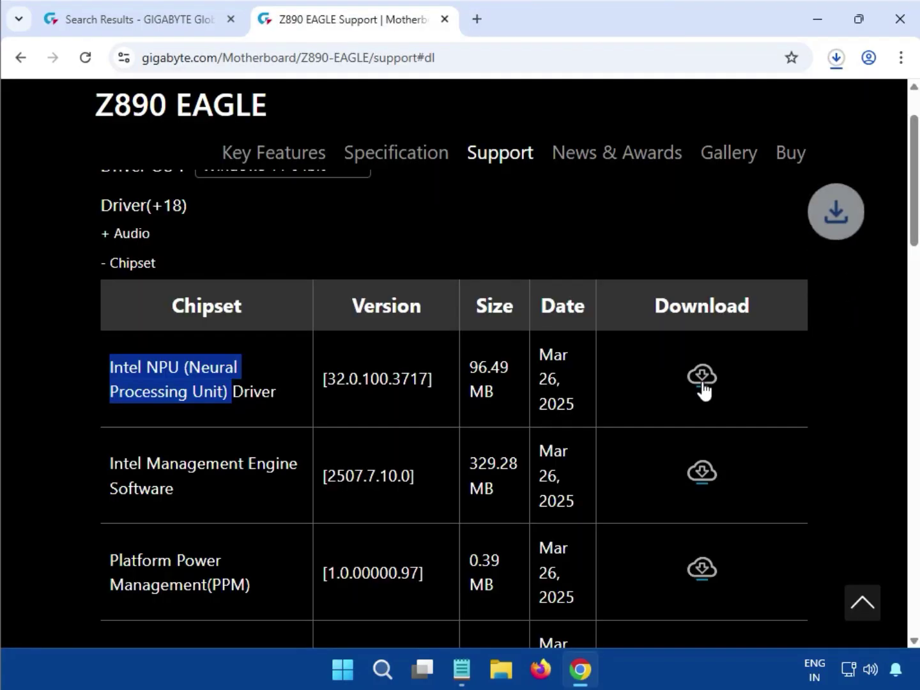
Step: Run mb_driver_3694_npu_32.0.100.3717.exe from the downloaded NPU driver archive, allow it to make changes, and close the archive
click(837, 66)
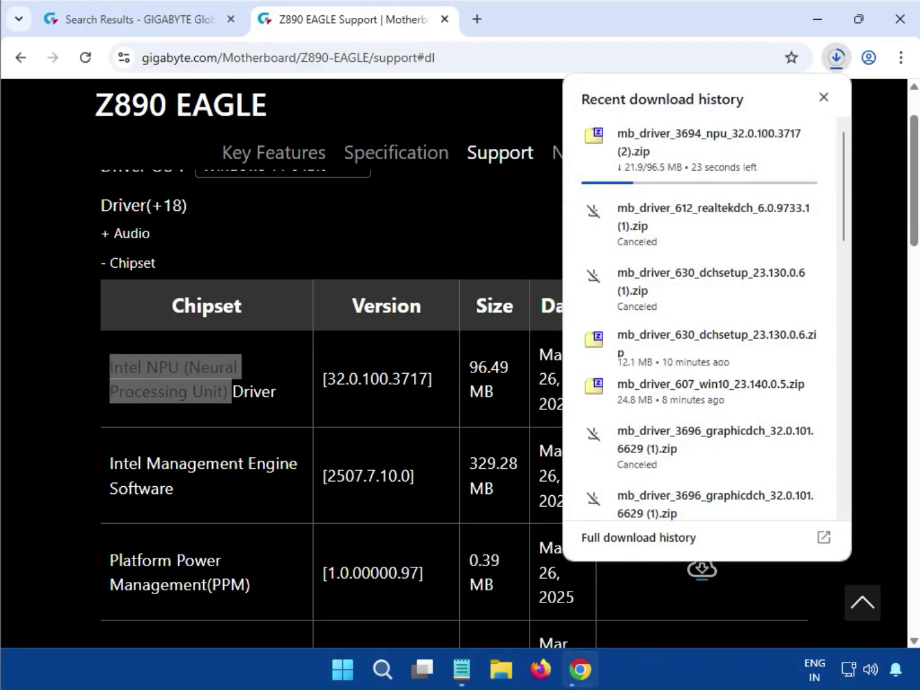
scroll(649, 348, down, 10)
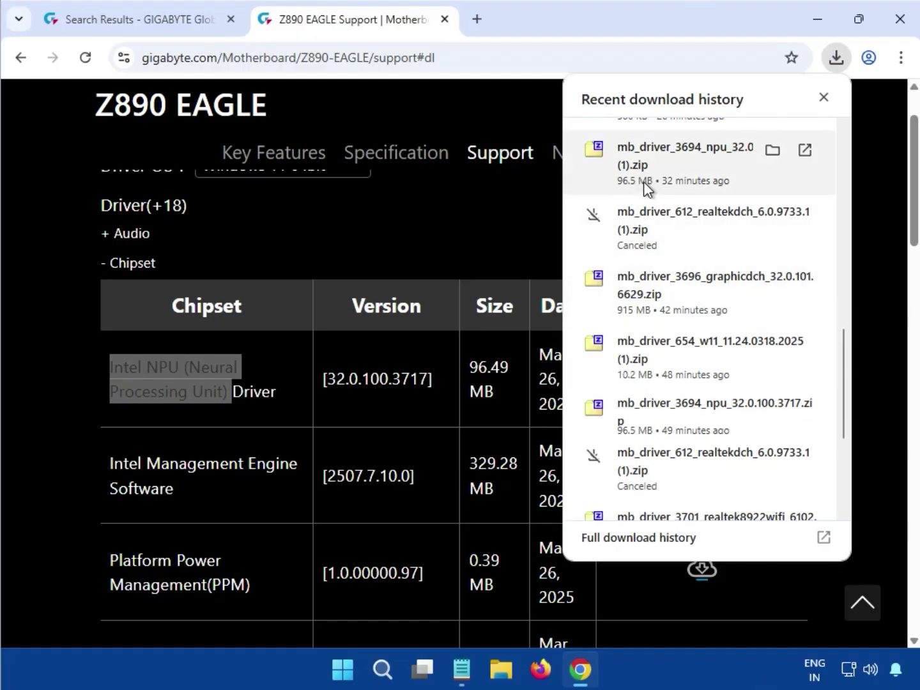
click(667, 181)
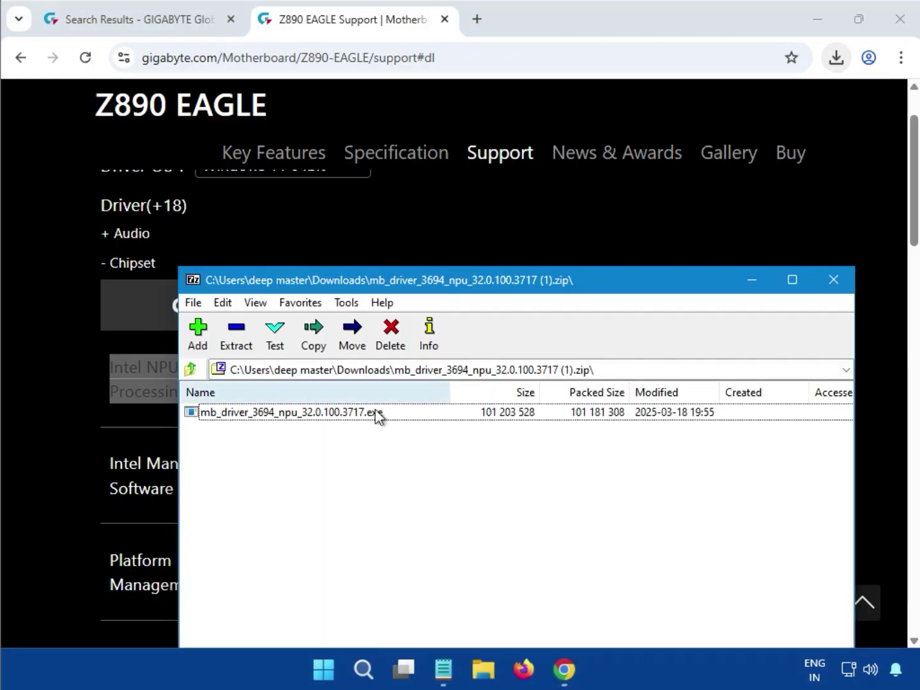
double_click(319, 416)
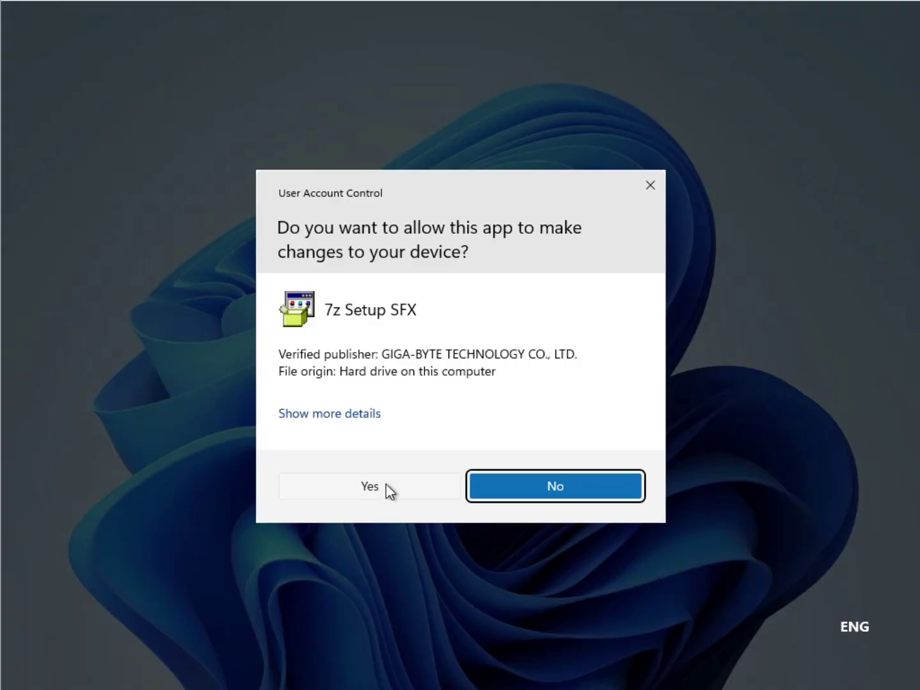
click(387, 487)
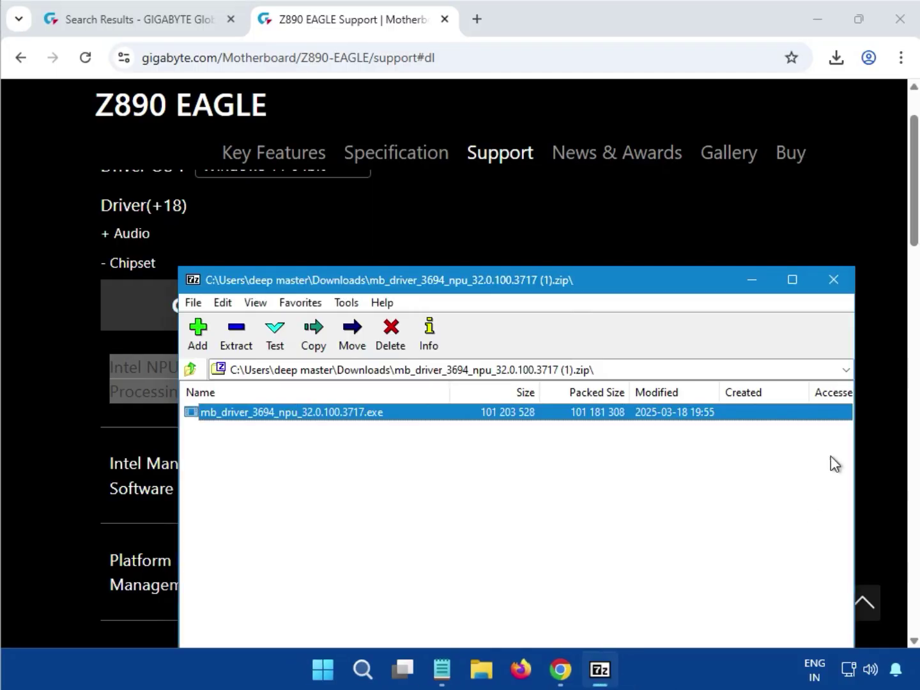
click(835, 280)
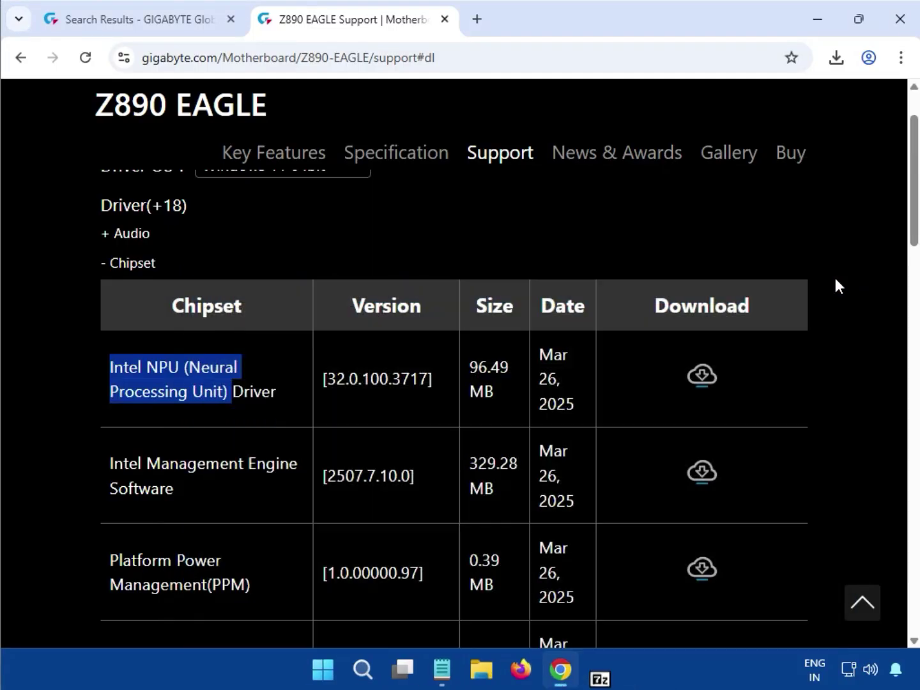
Step: Expand the LAN section below the chipset drivers to list the available LAN drivers
click(854, 319)
scroll(800, 463, down, 1)
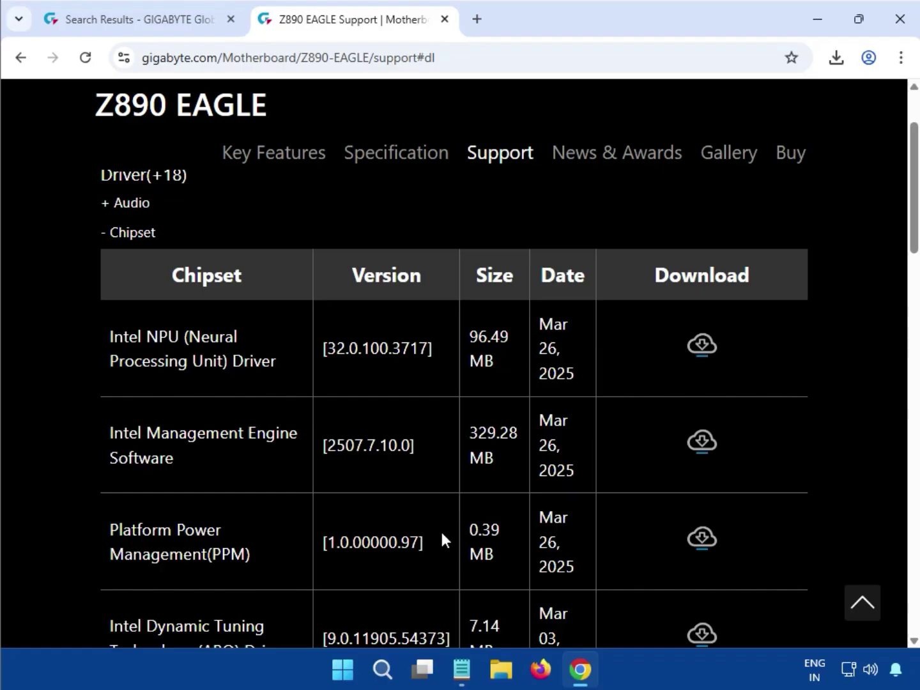
scroll(442, 540, down, 10)
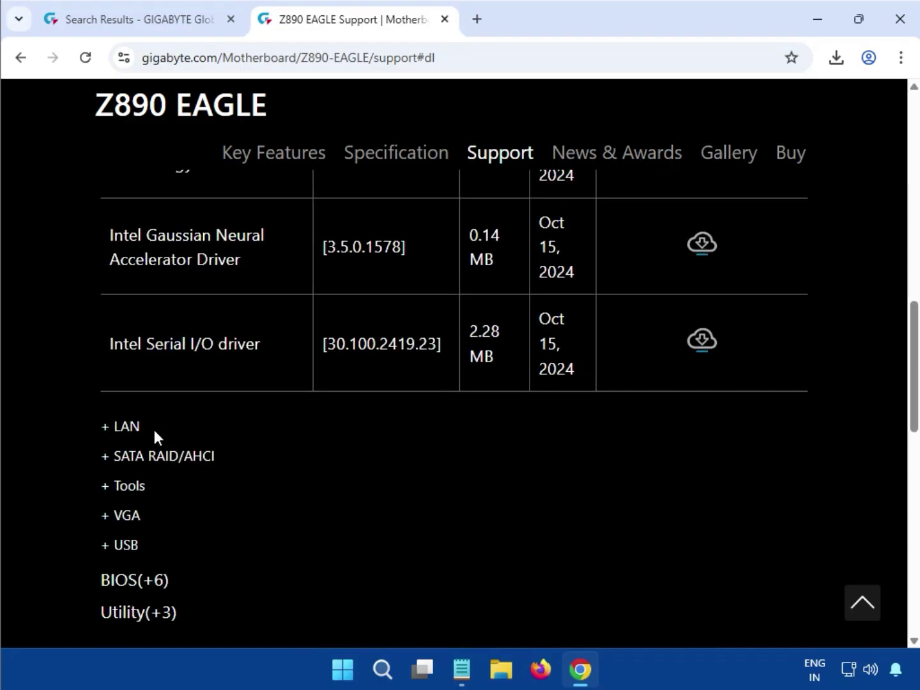
double_click(117, 429)
scroll(115, 431, down, 5)
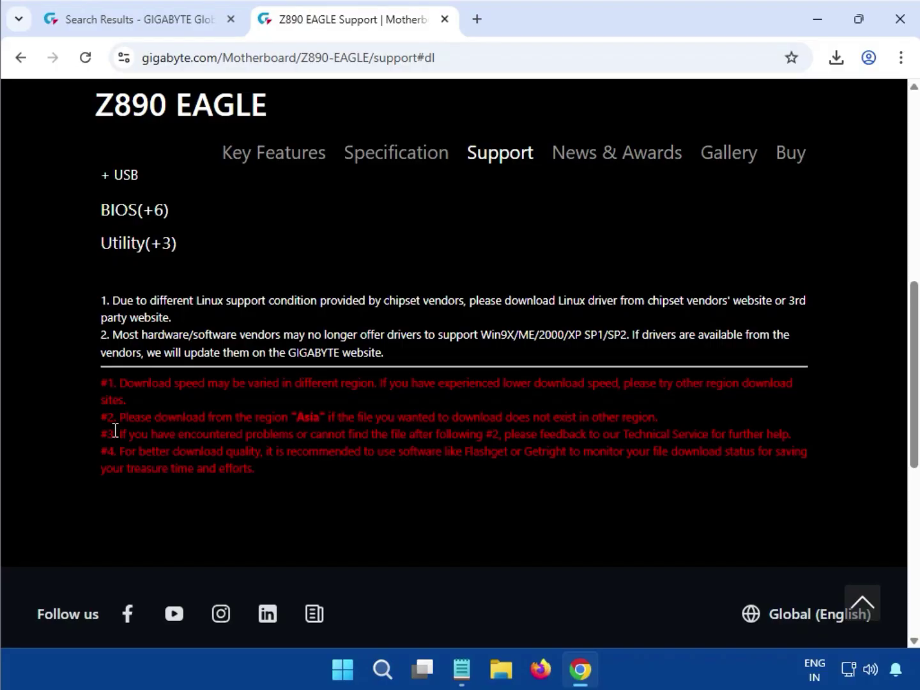
scroll(238, 361, up, 6)
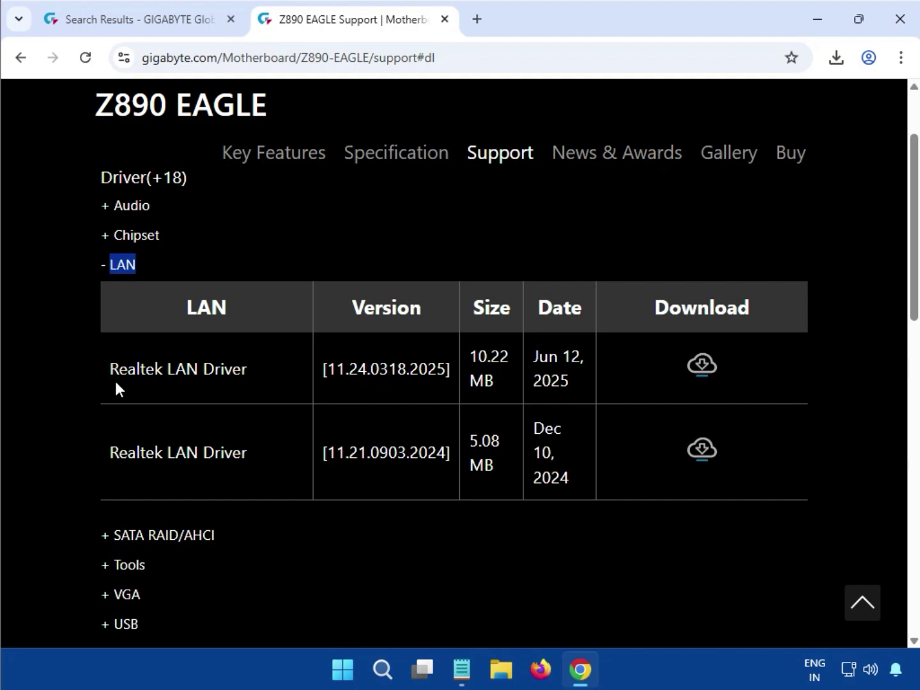
Step: Download the Realtek LAN Driver, version 11.24.0318.2025, dated Jun 12, 2025
drag(141, 370, 241, 371)
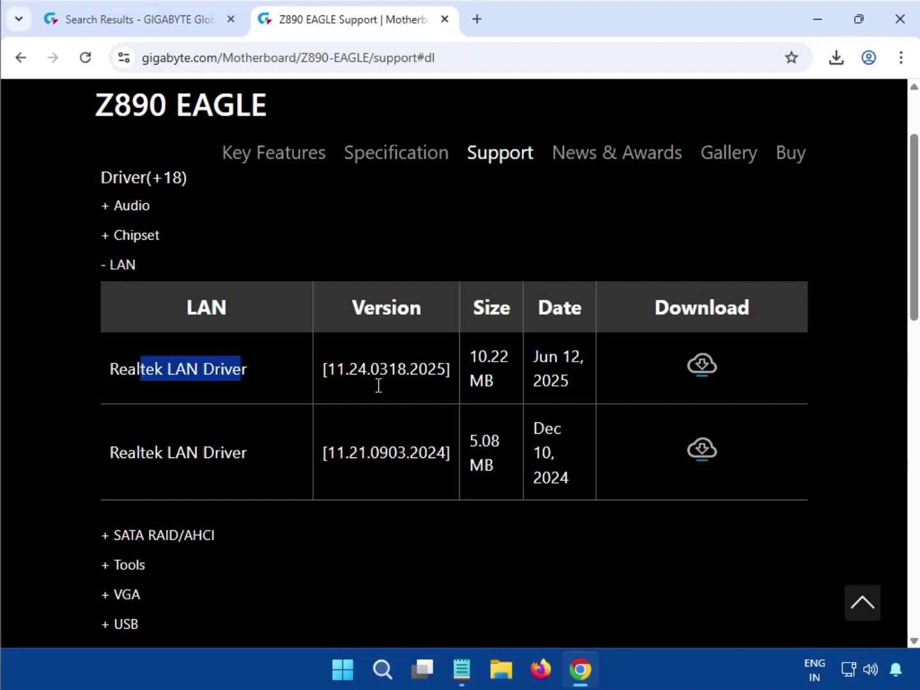
click(701, 367)
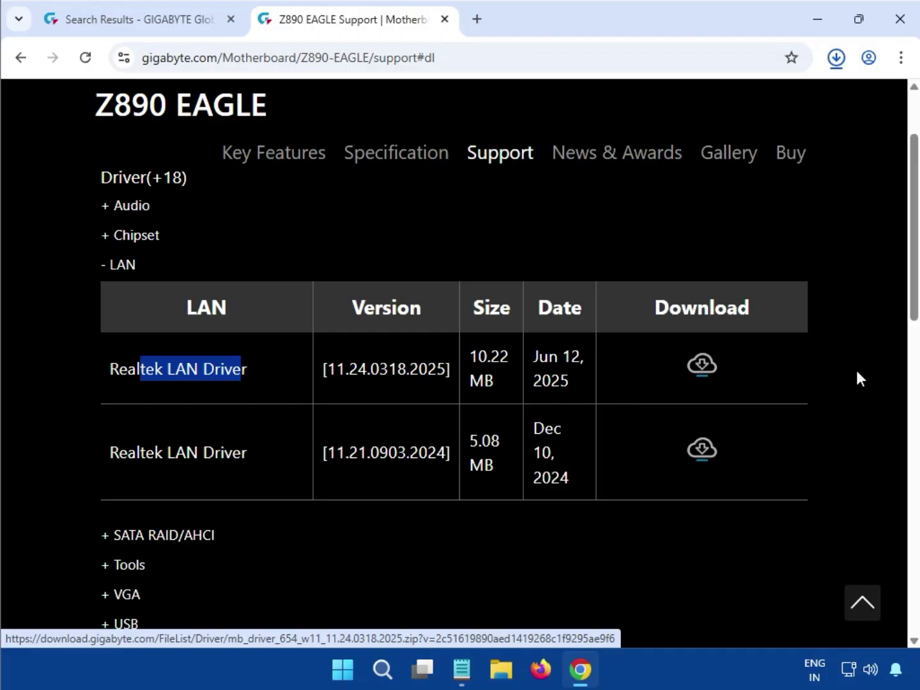
drag(570, 383, 538, 371)
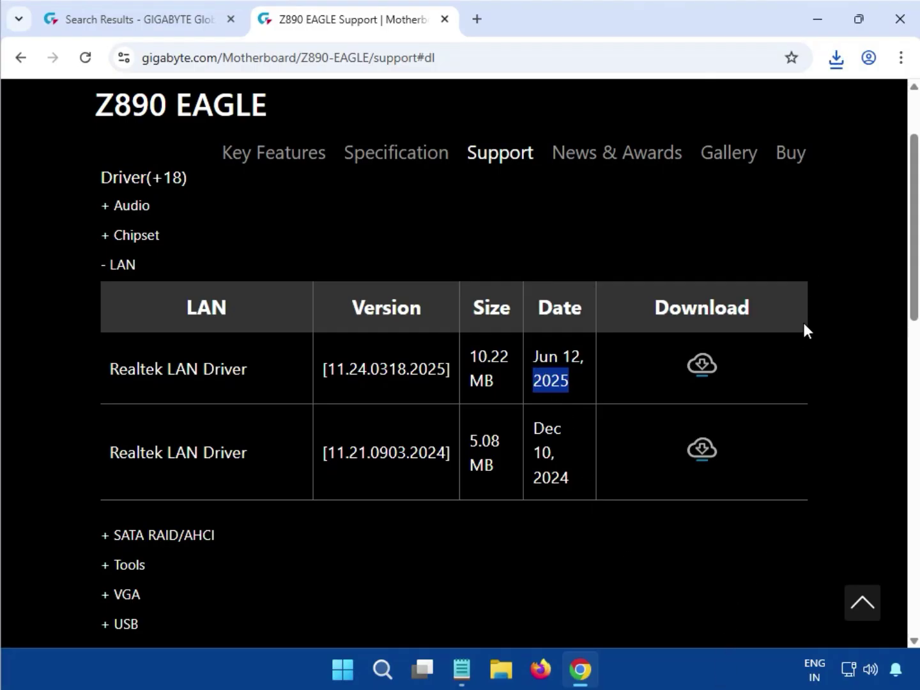
Step: Run mb_driver_654_w11_11.24.0318.2025.exe from the downloaded LAN driver archive, allow it to make changes, and close the archive
click(836, 60)
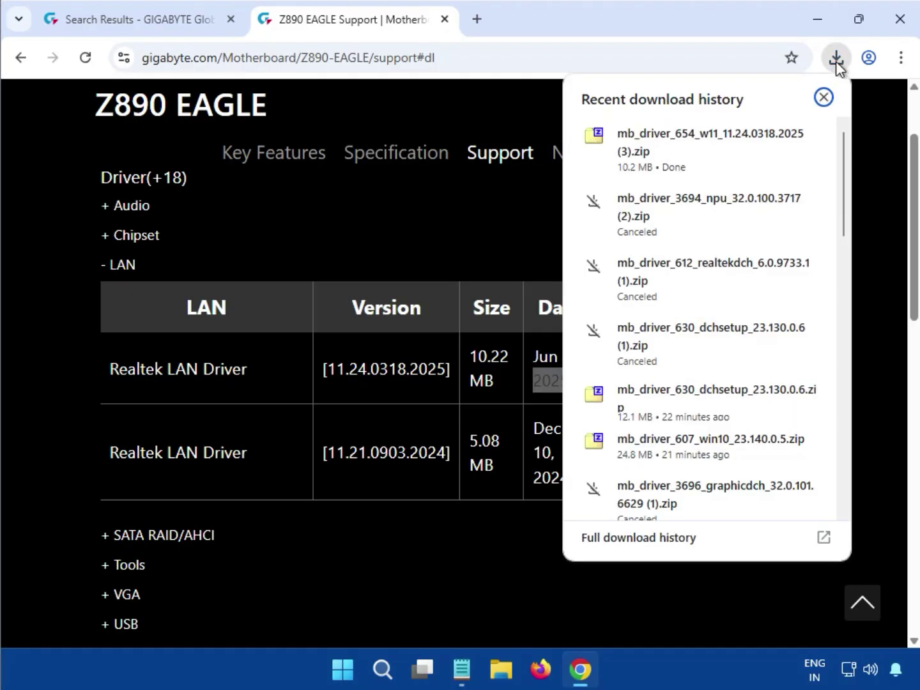
mouse_move(694, 159)
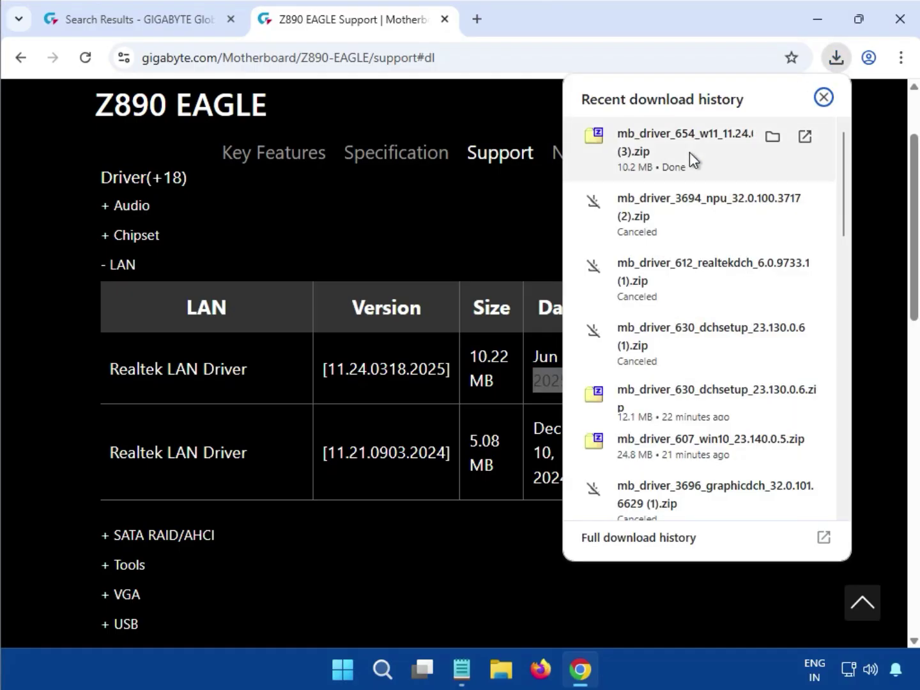
click(689, 153)
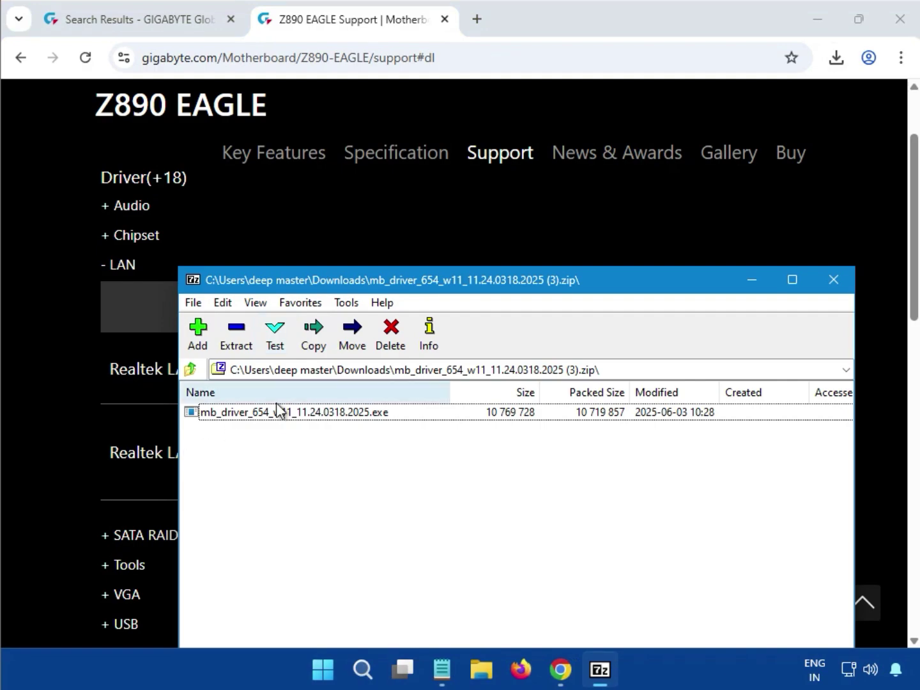
double_click(280, 413)
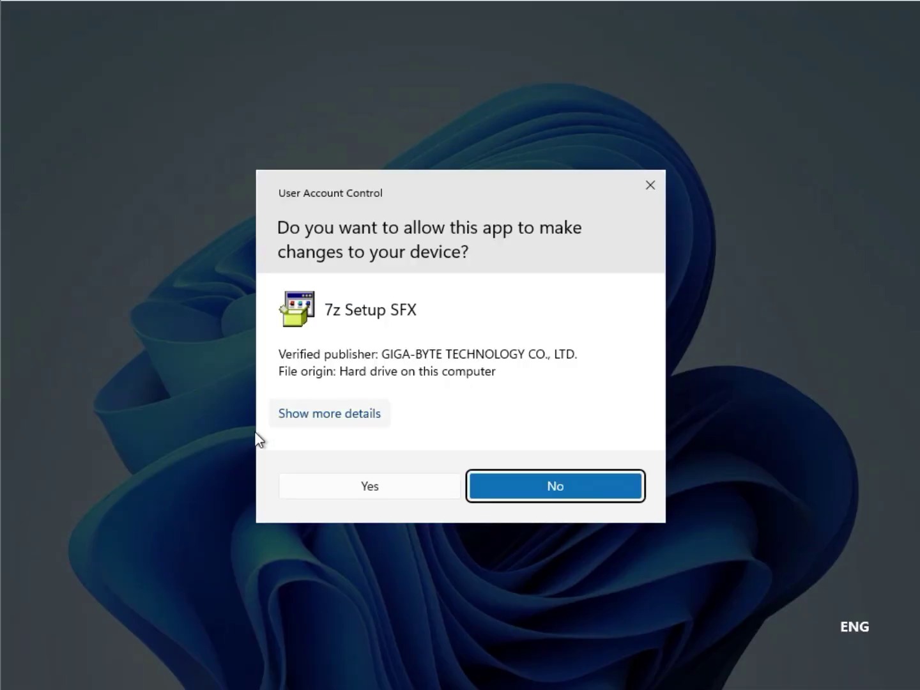
click(385, 491)
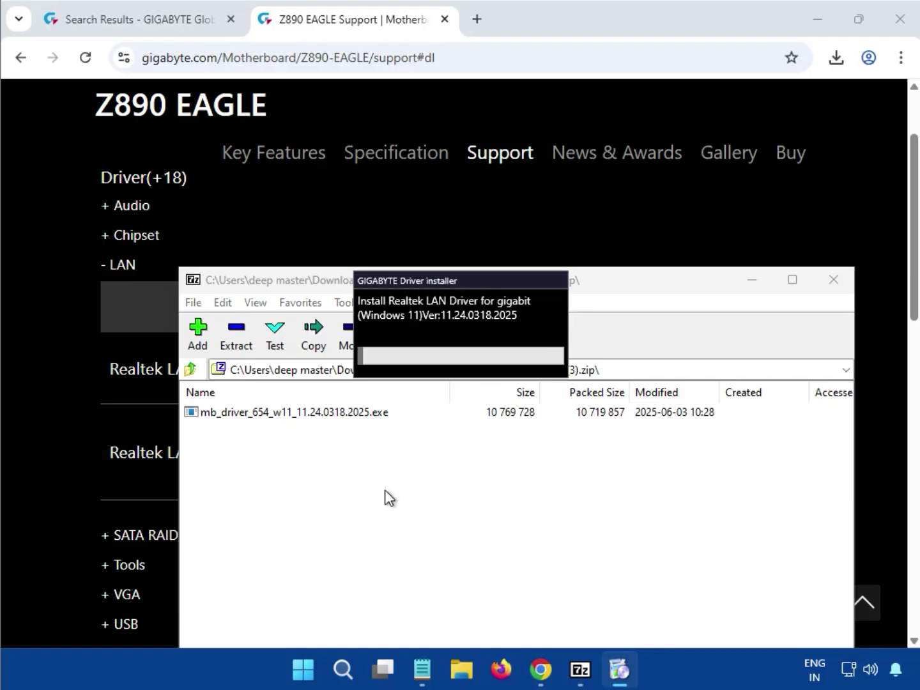
click(831, 285)
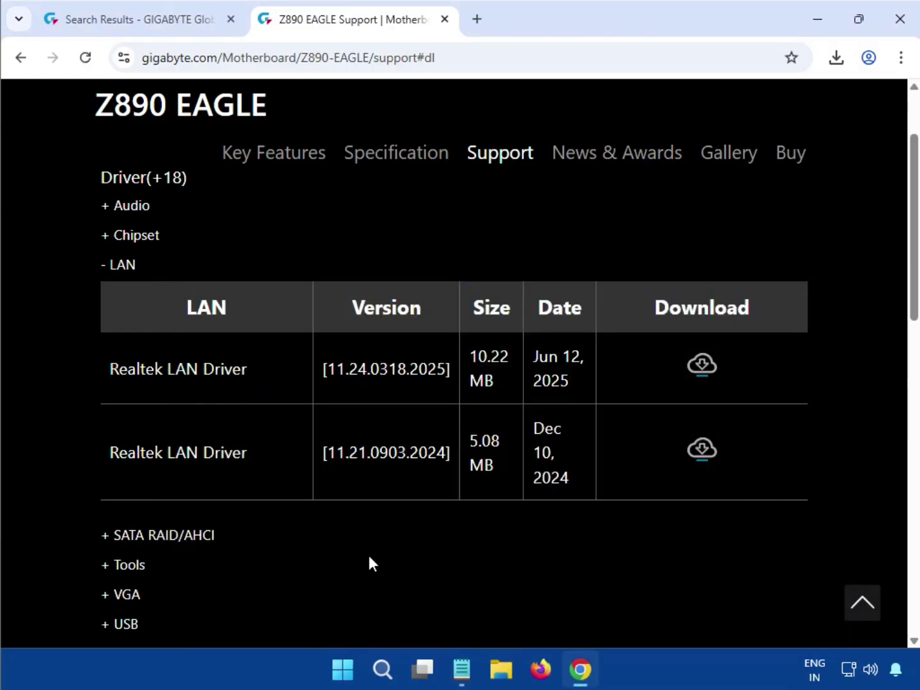
Step: Expand the VGA driver section and download the Intel VGA Driver, version 32.0.101.6629
scroll(369, 556, down, 1)
double_click(122, 506)
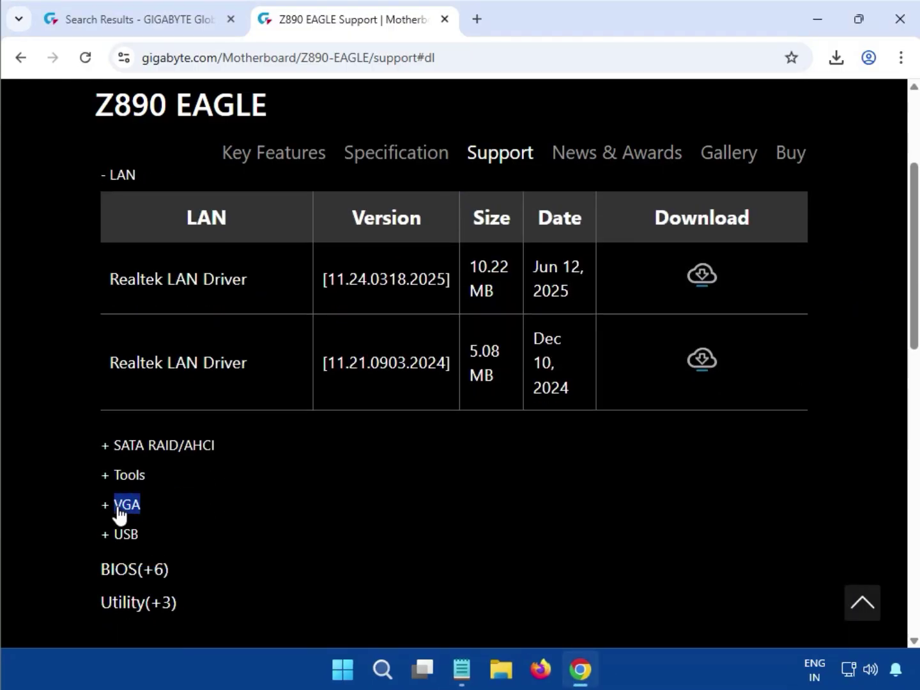
click(120, 509)
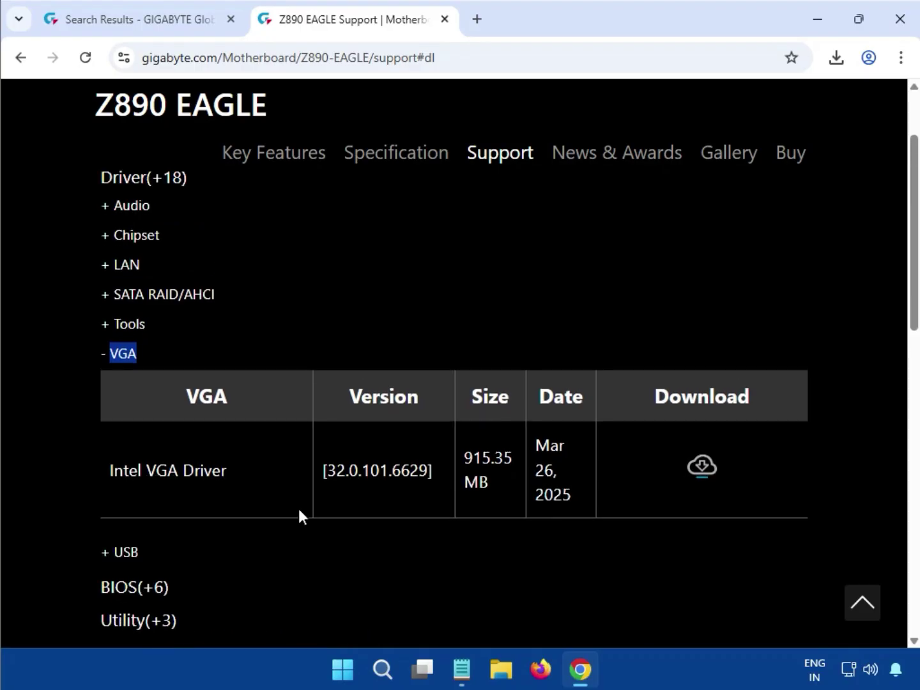
drag(109, 471, 227, 471)
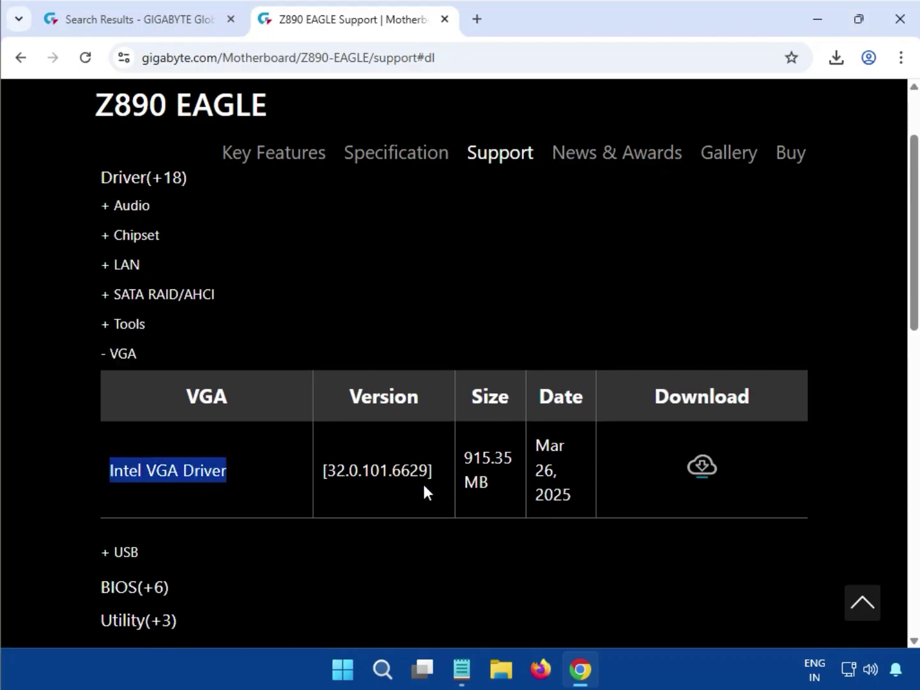
drag(463, 460, 538, 480)
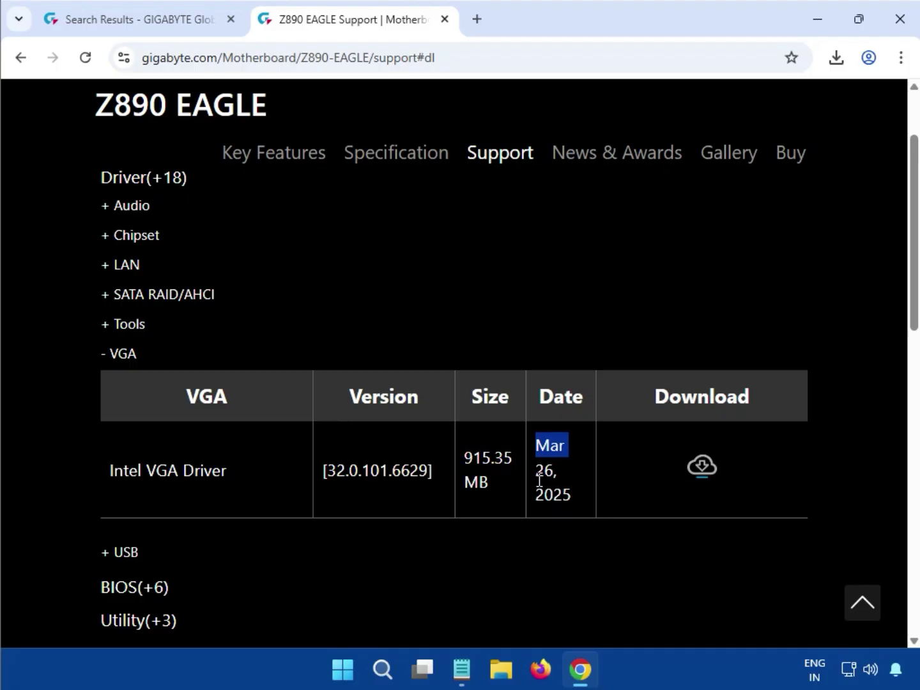
click(707, 474)
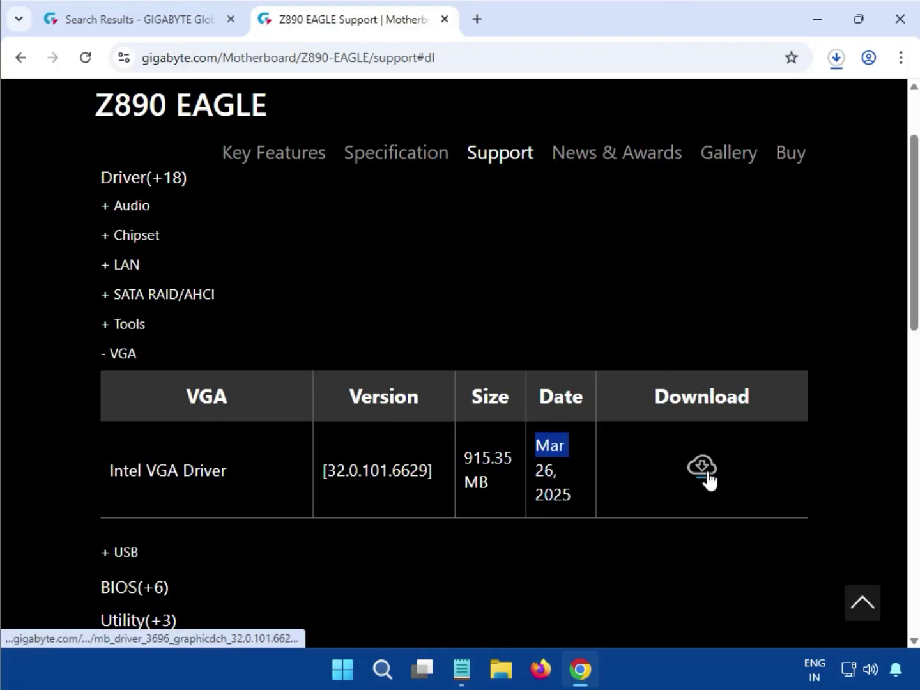
Step: Run mb_driver_3696_graphicdch_32.0.101.6629.exe from the already downloaded VGA driver archive, allow it to make changes, and close the archive
click(836, 59)
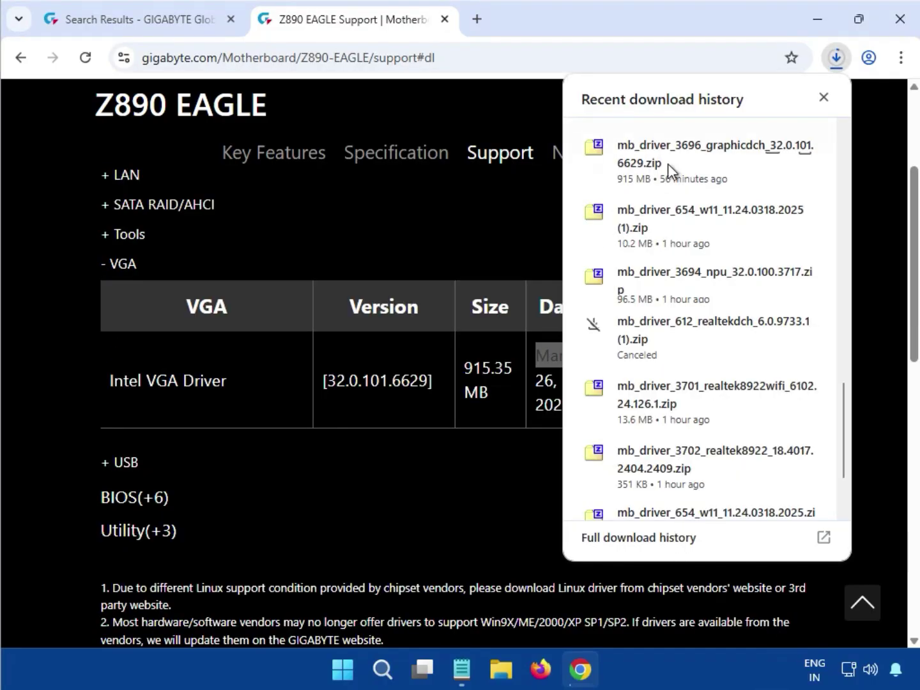
click(659, 172)
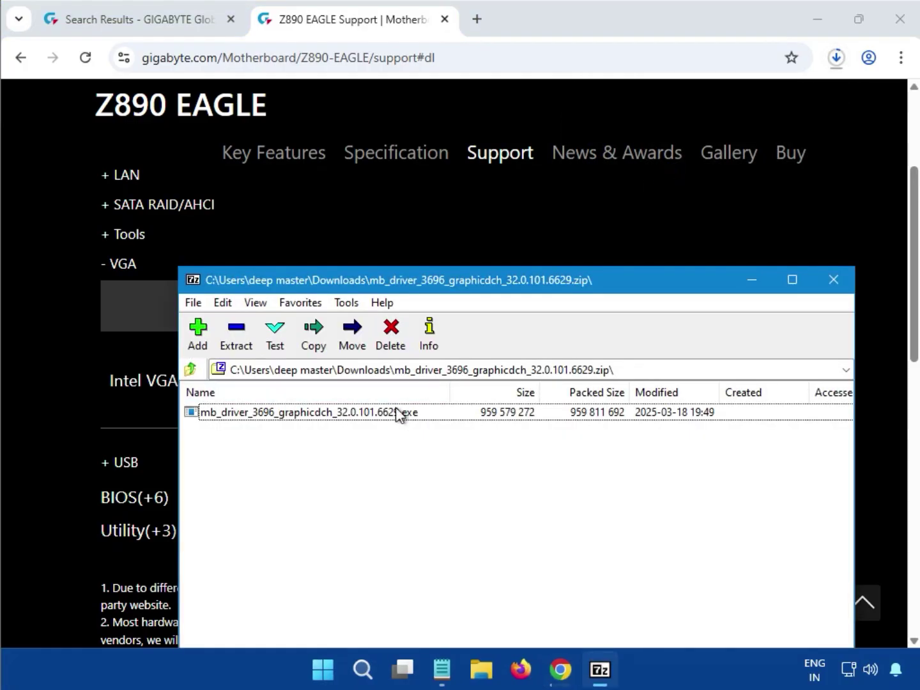
double_click(401, 412)
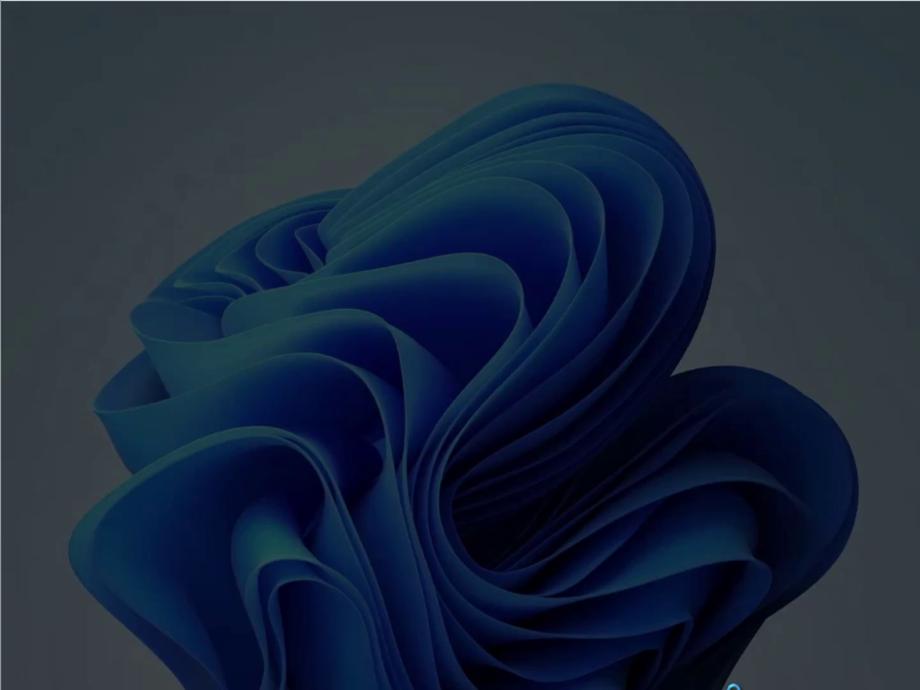
click(331, 487)
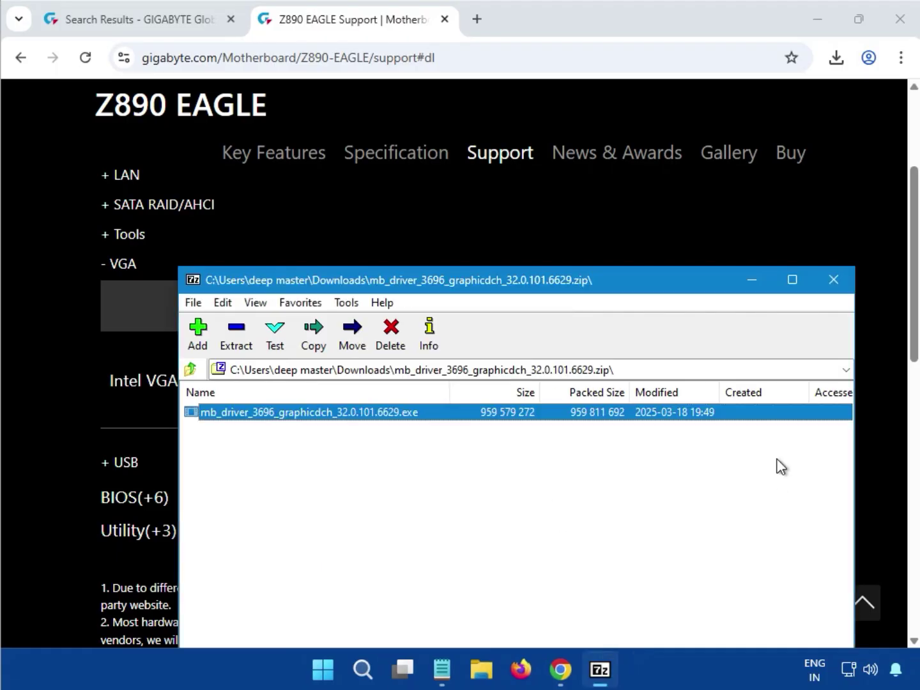
click(835, 282)
click(724, 535)
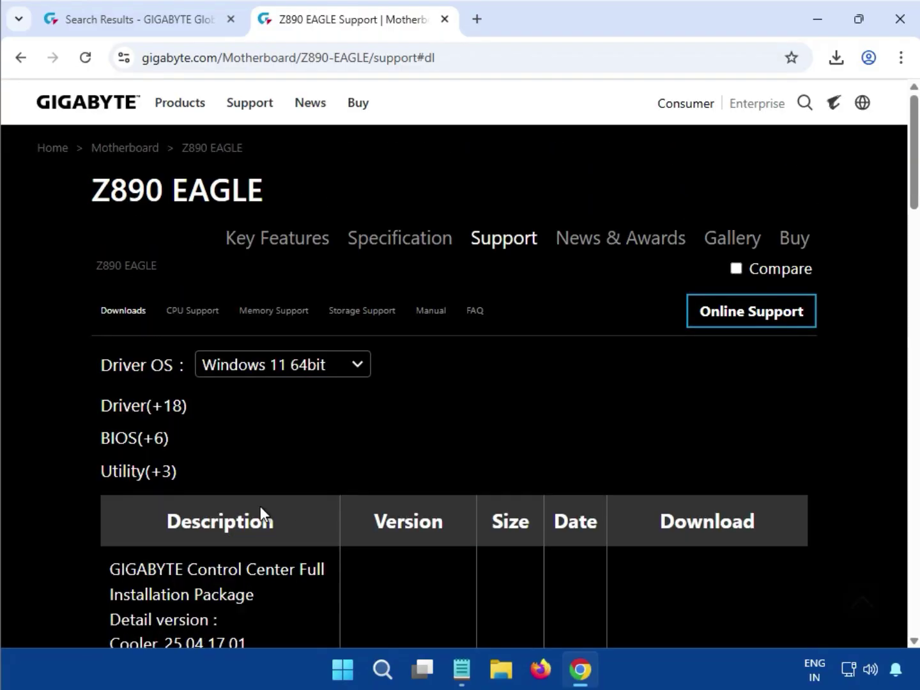
Step: Reopen the Driver list, expand its USB section, and download the ITE USB driver, version 1.3.8.018
click(138, 414)
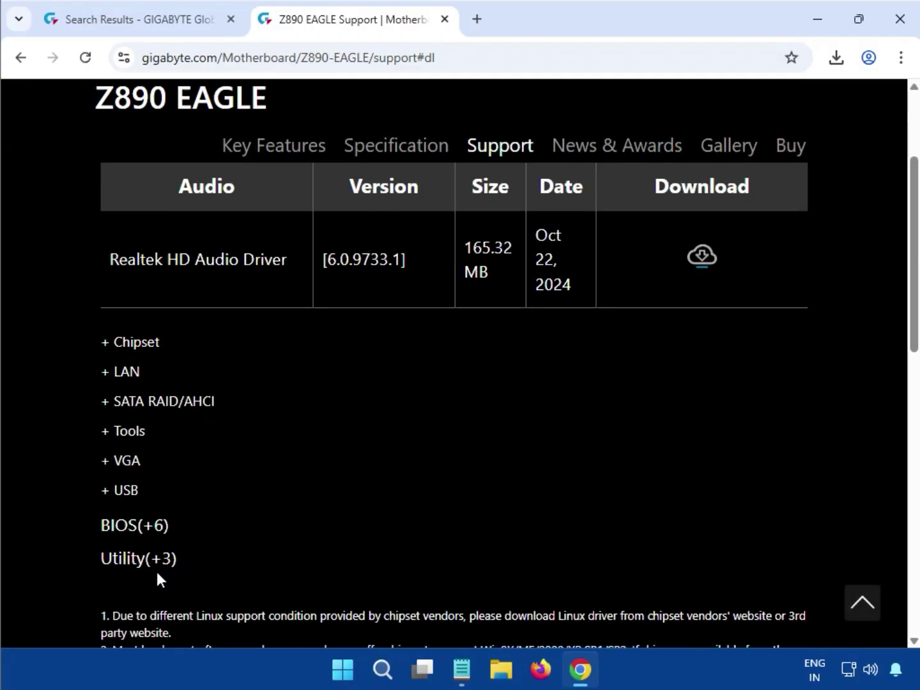
drag(124, 494, 113, 491)
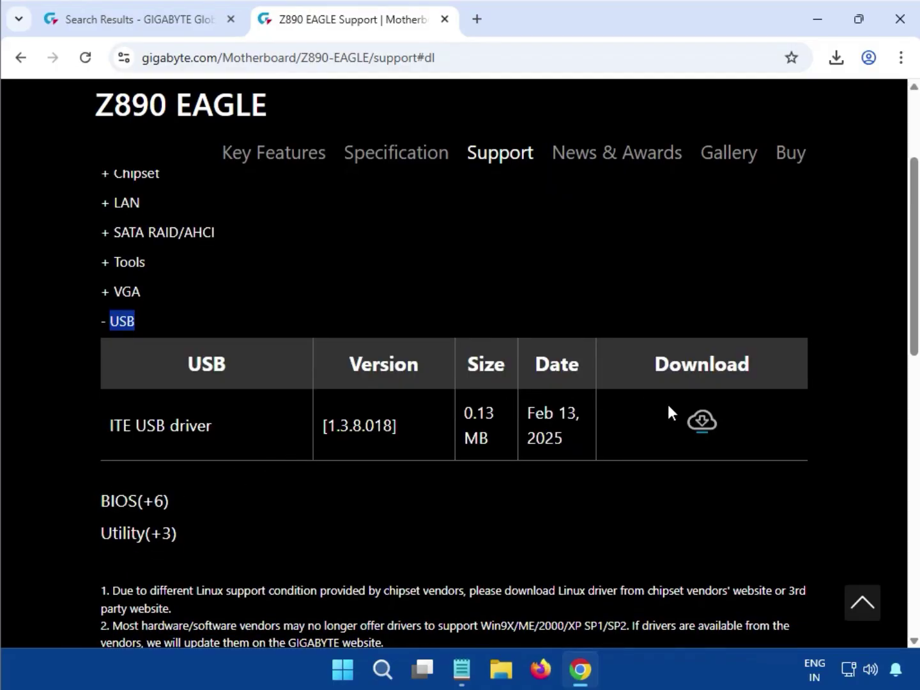
click(705, 425)
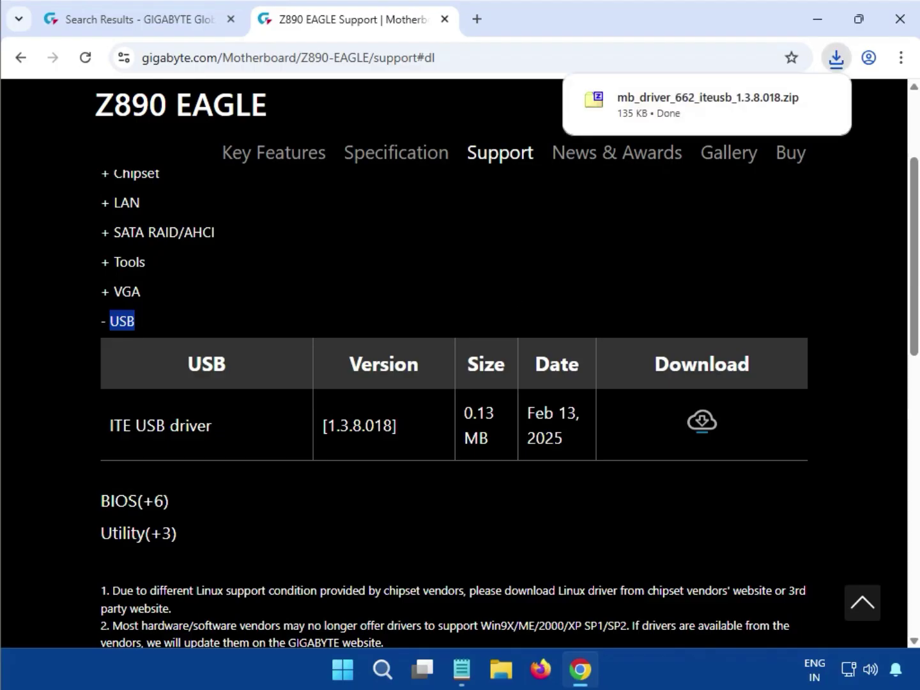
Step: Run mb_driver_662_iteusb_1.3.8.018.exe from the downloaded USB driver archive, allow it to make changes, and close the archive
click(677, 112)
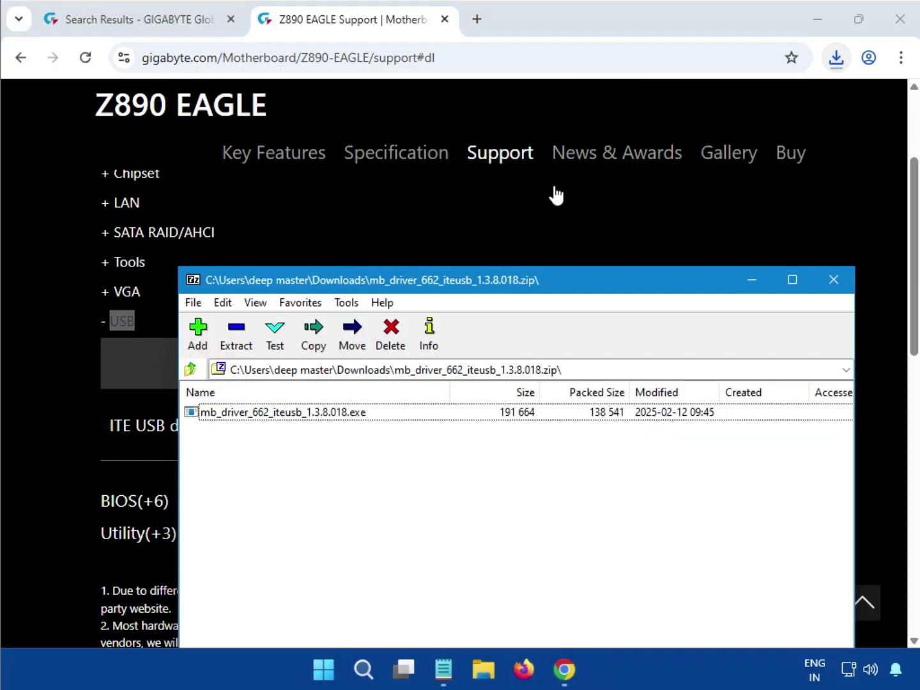
double_click(341, 415)
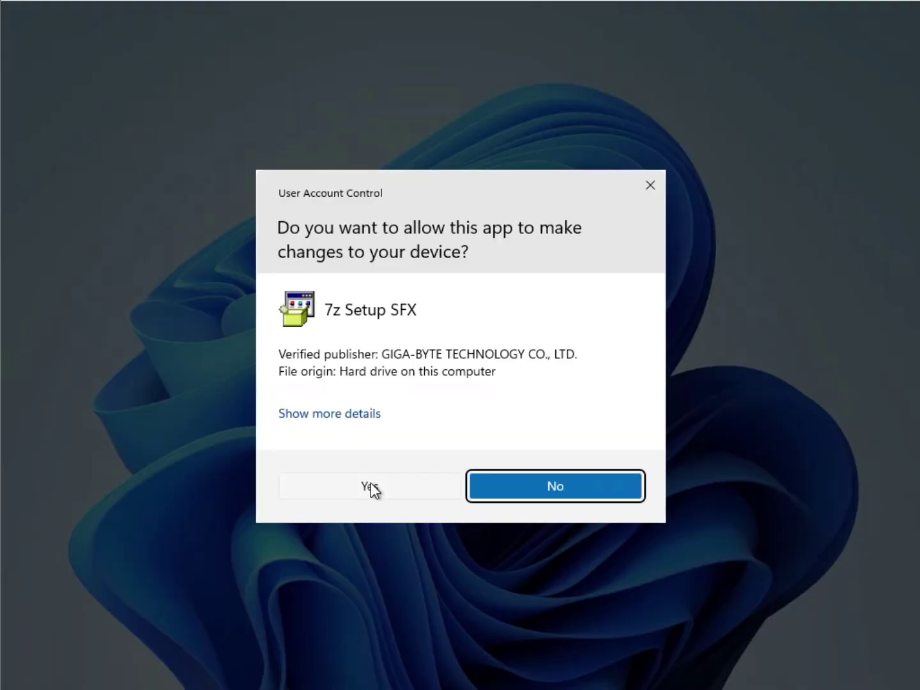
click(371, 485)
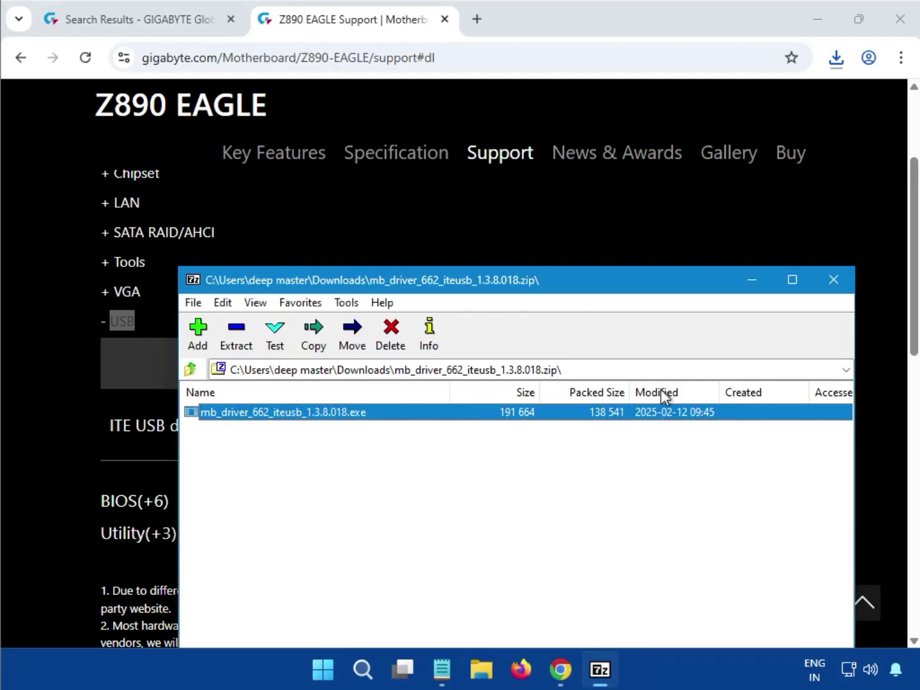
click(834, 279)
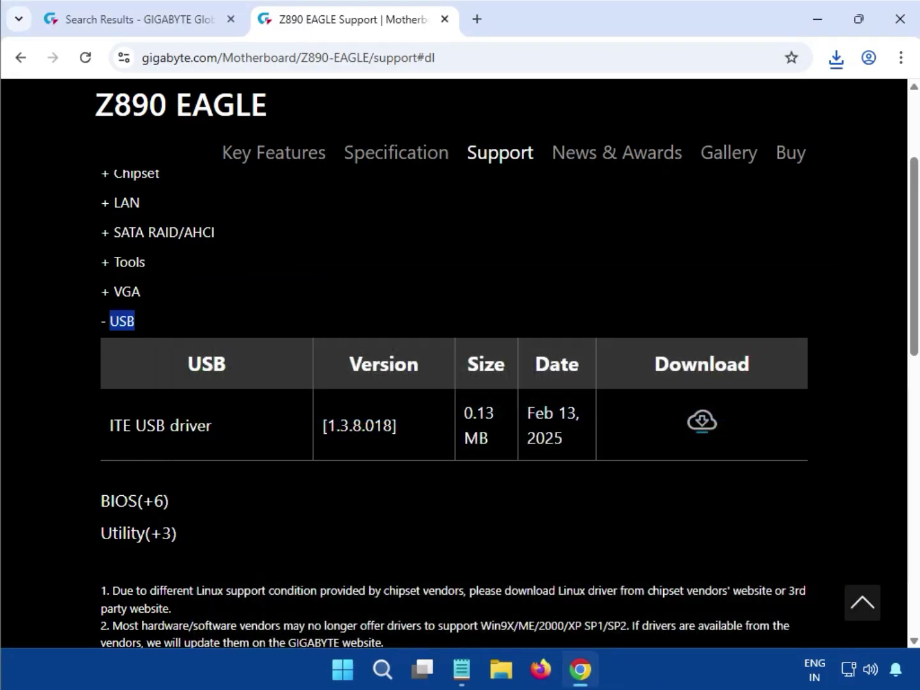